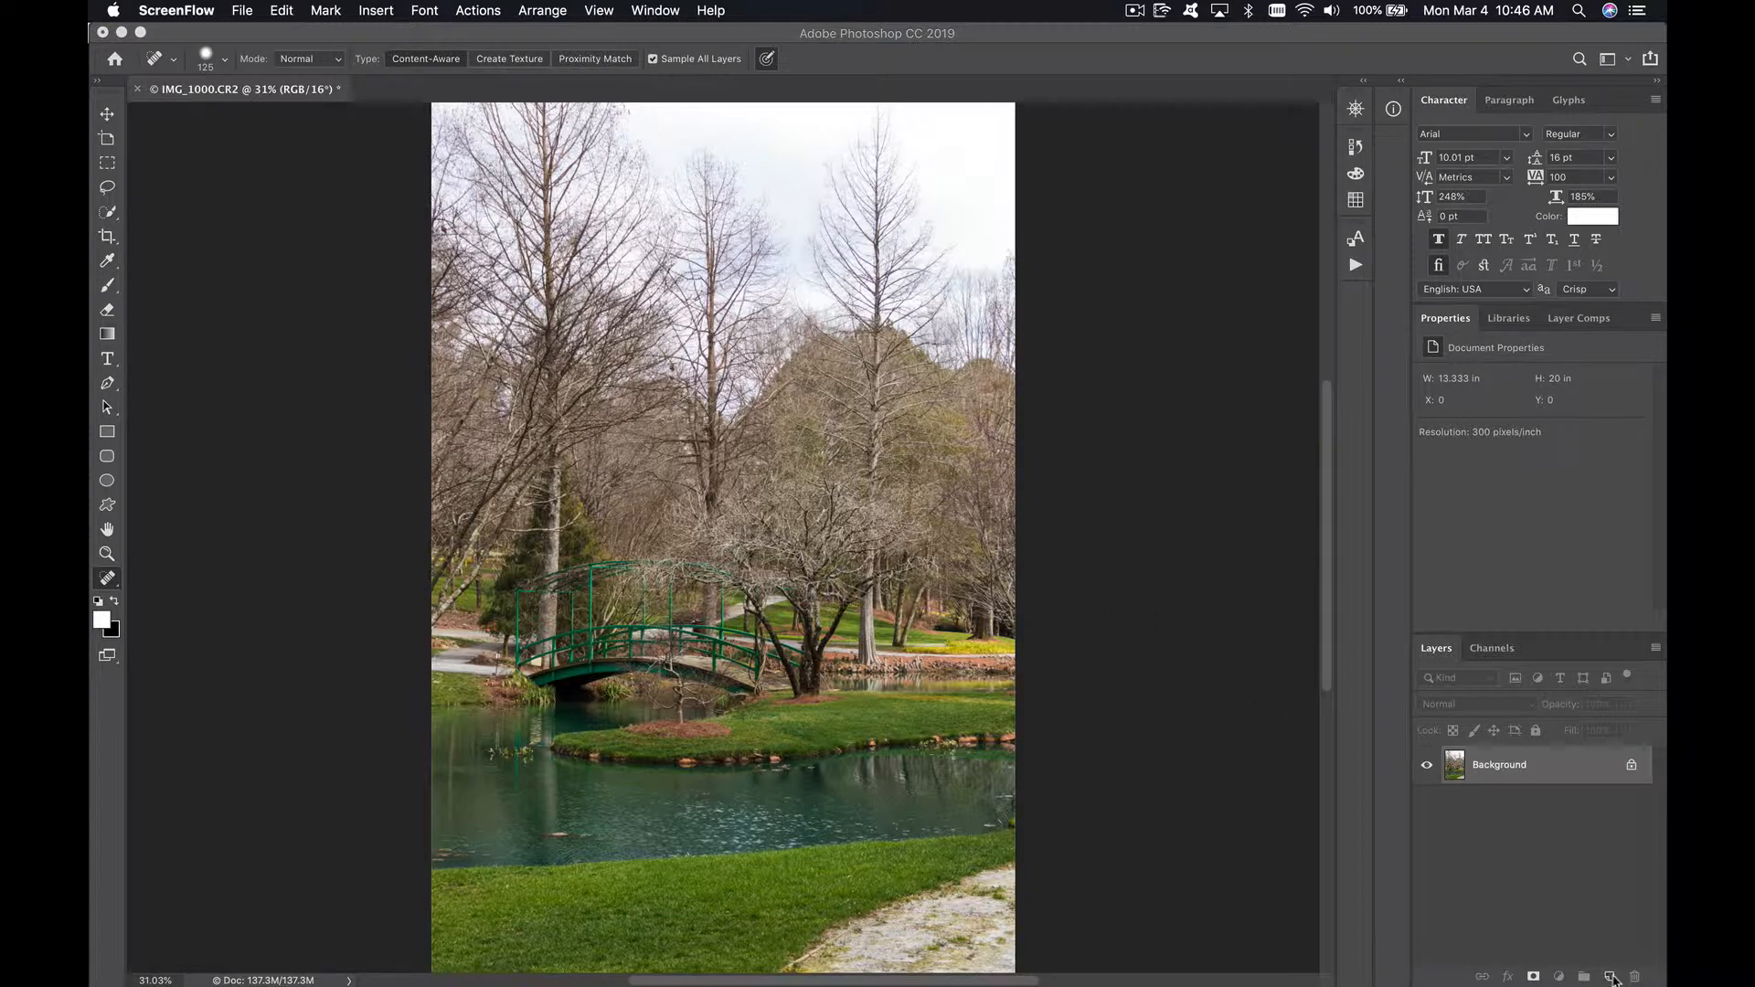
Step: Add a new empty layer above the Background and name it "pond cleanup"
{"action": "left_click", "coordinate": [1611, 976]}
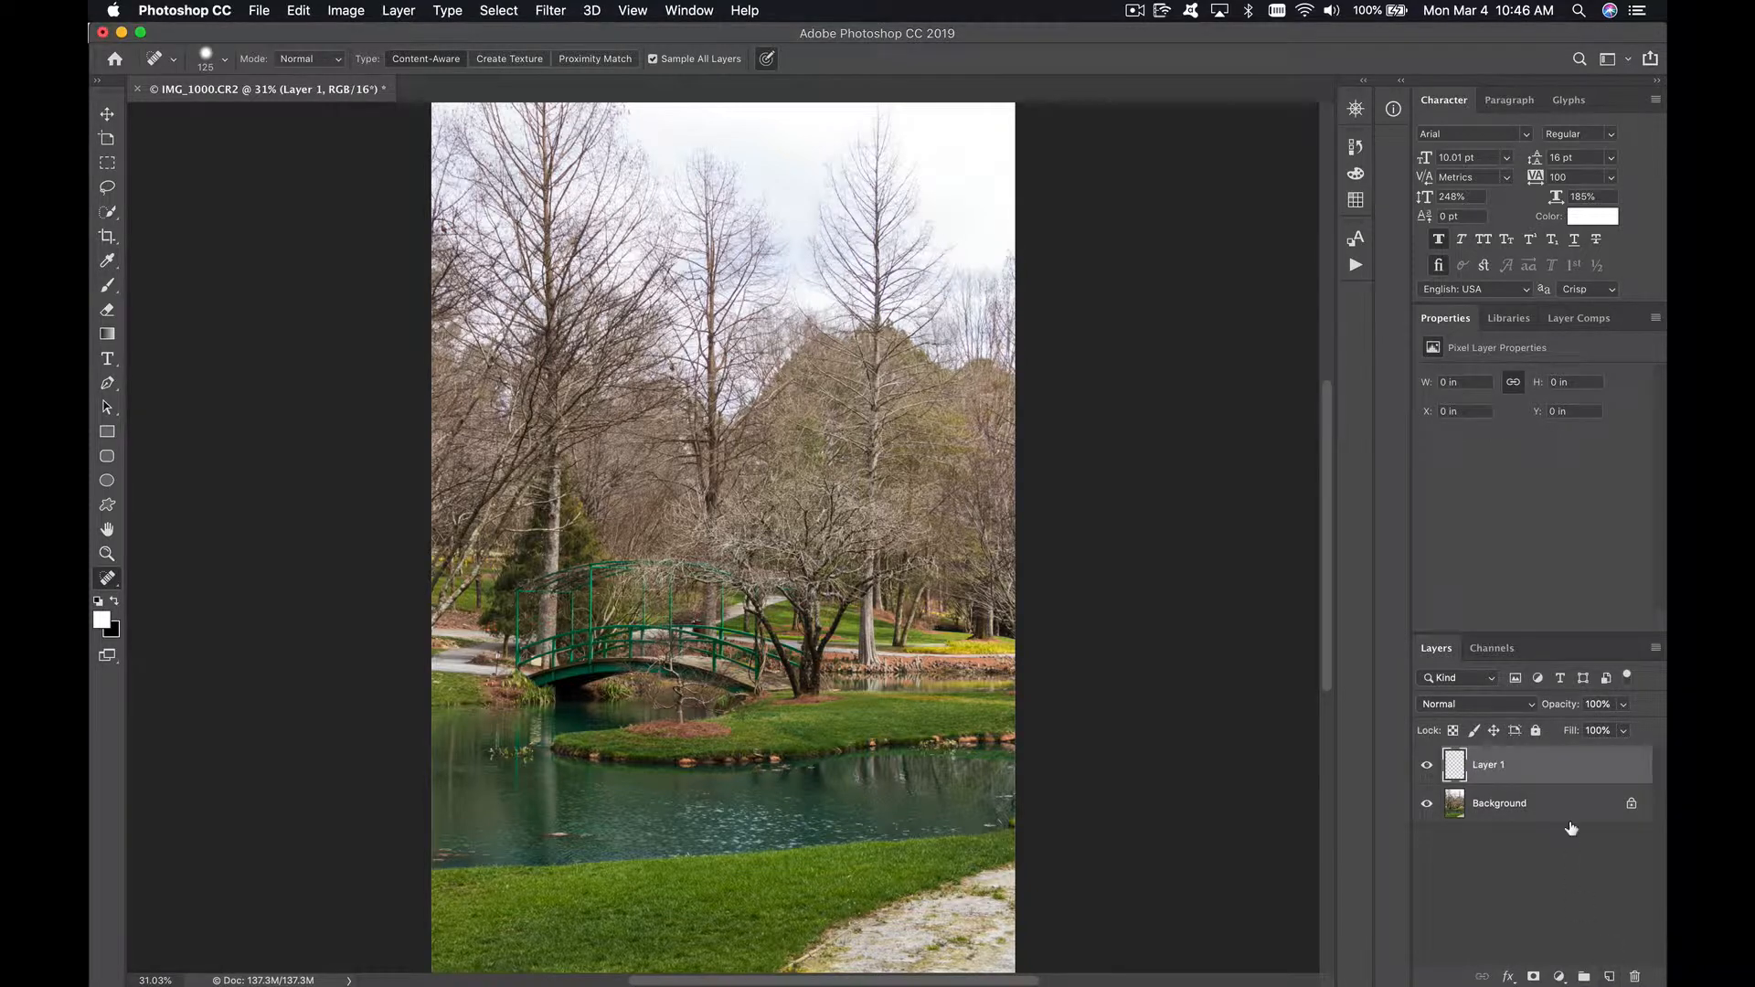
{"action": "double_click", "coordinate": [1489, 765]}
{"action": "type", "text": "Dond clean"}
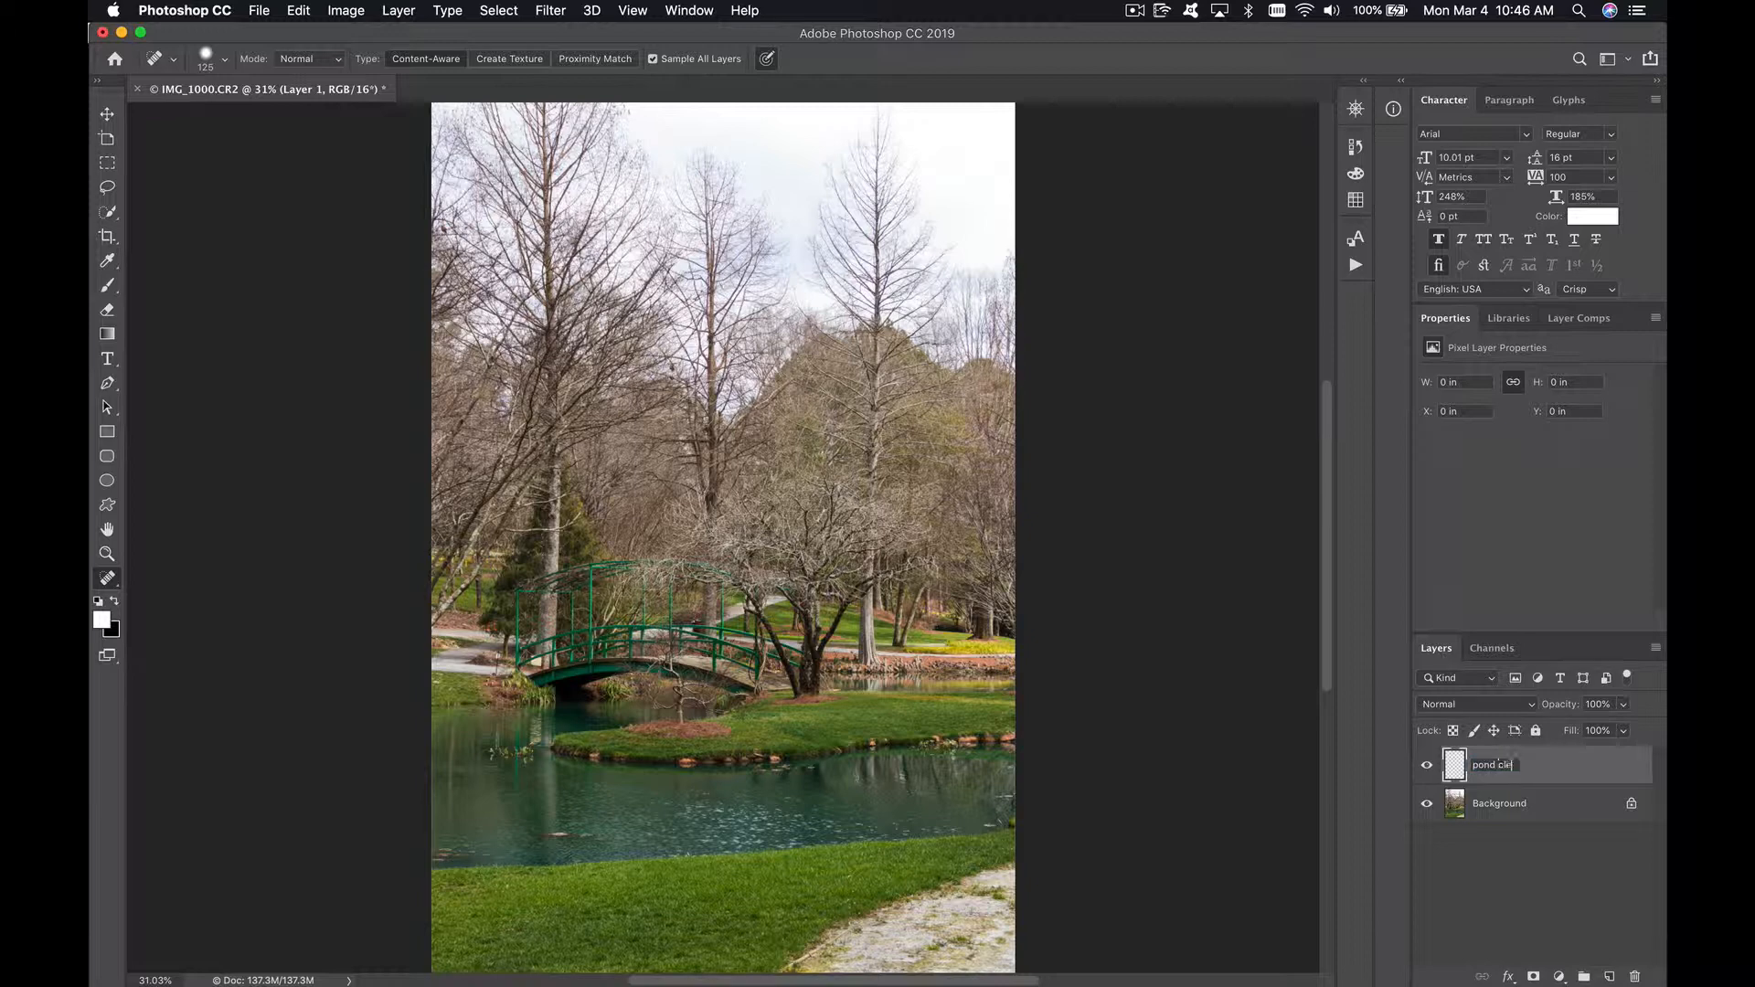
{"action": "type", "text": "up"}
{"action": "key", "text": "Return"}
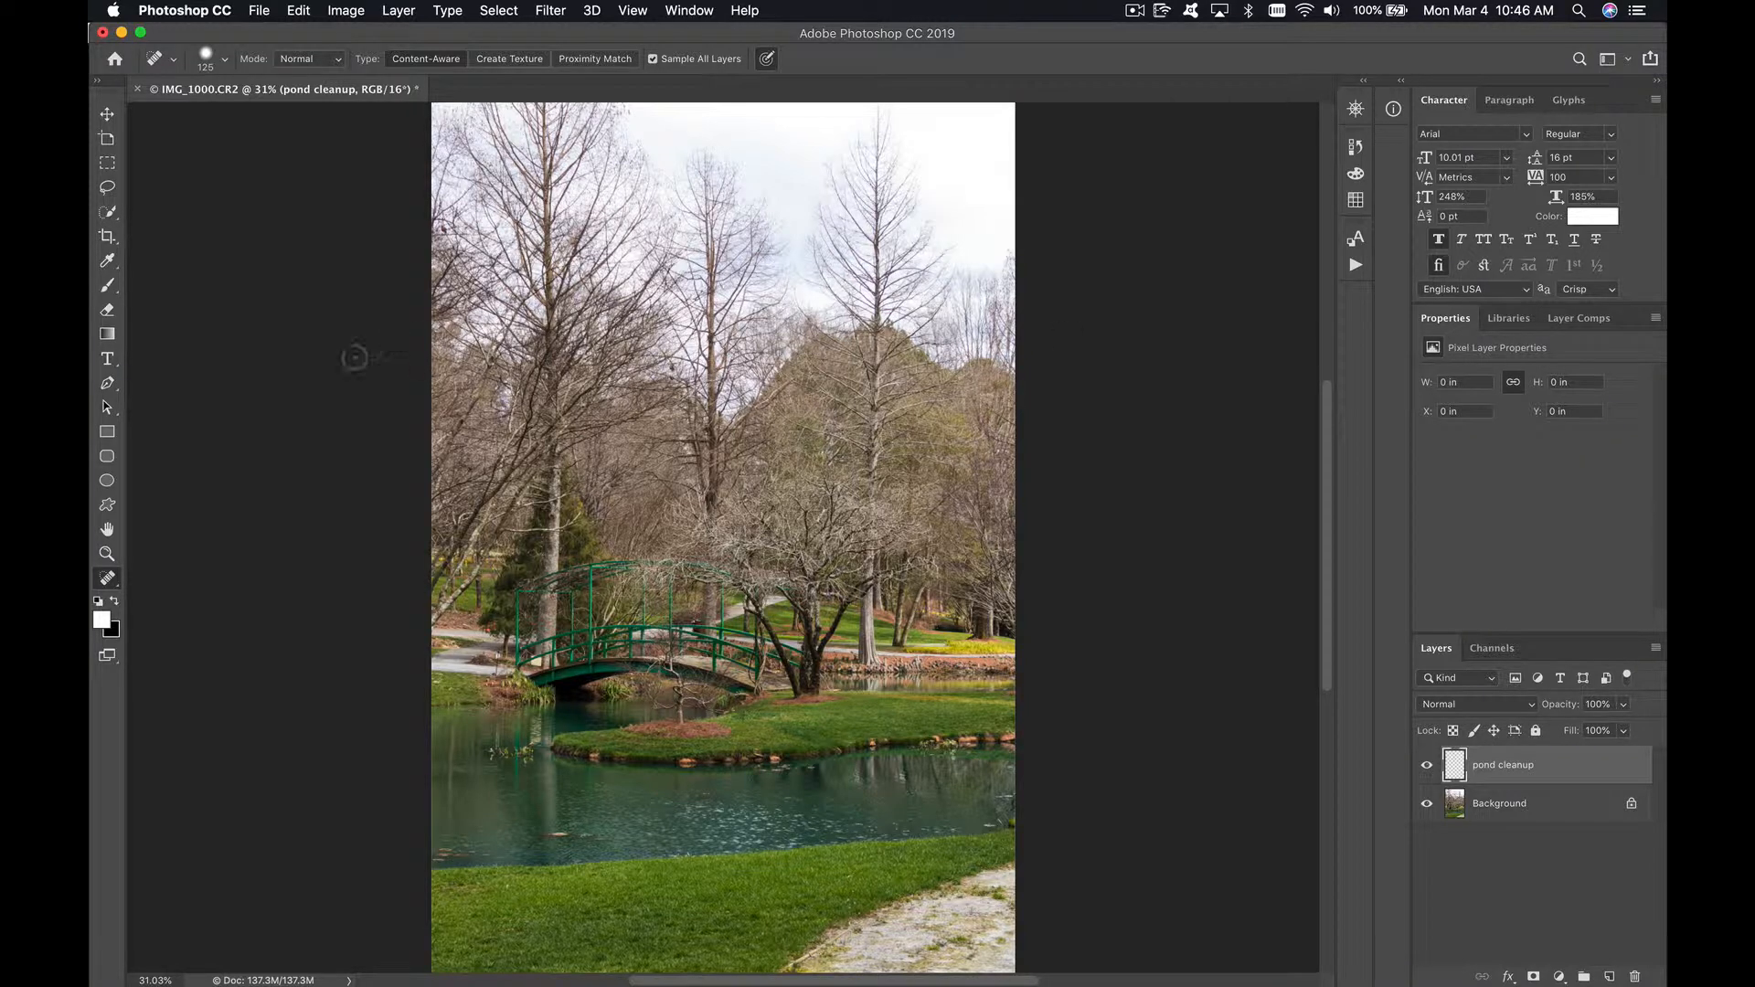
Step: Remove the cluster of water plants beside the island's left tip with the Spot Healing Brush at size 125
{"action": "right_click", "coordinate": [111, 582]}
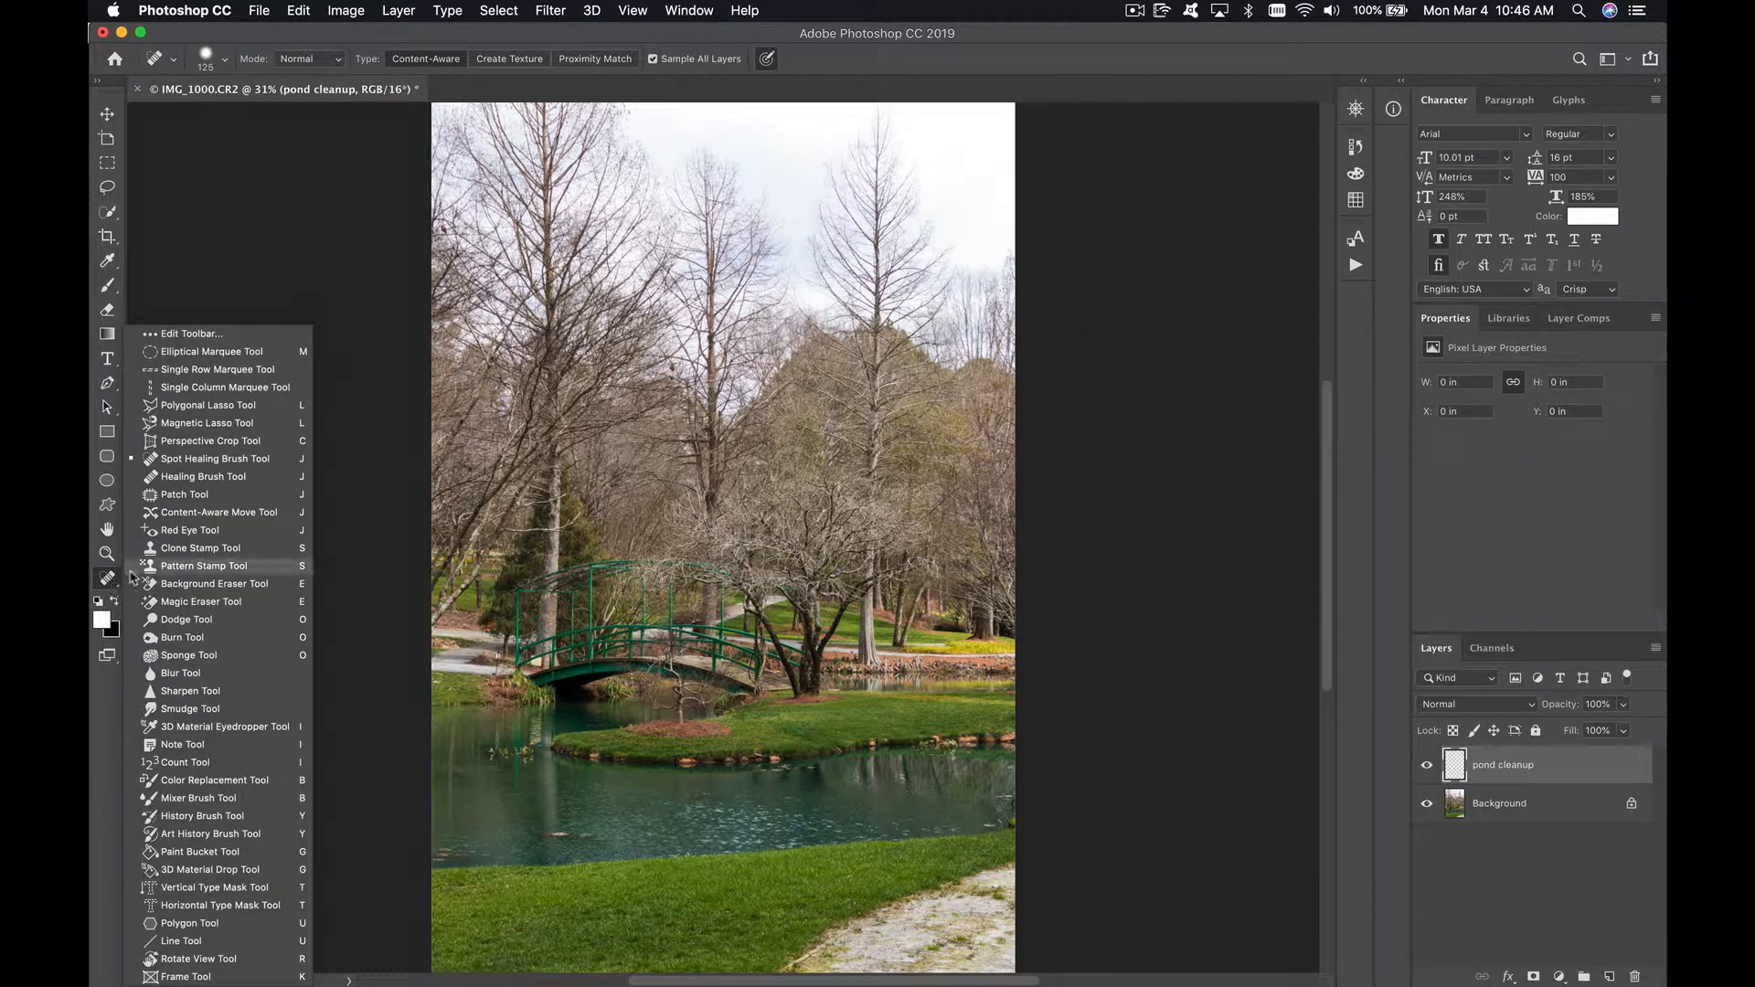
{"action": "left_click", "coordinate": [236, 462]}
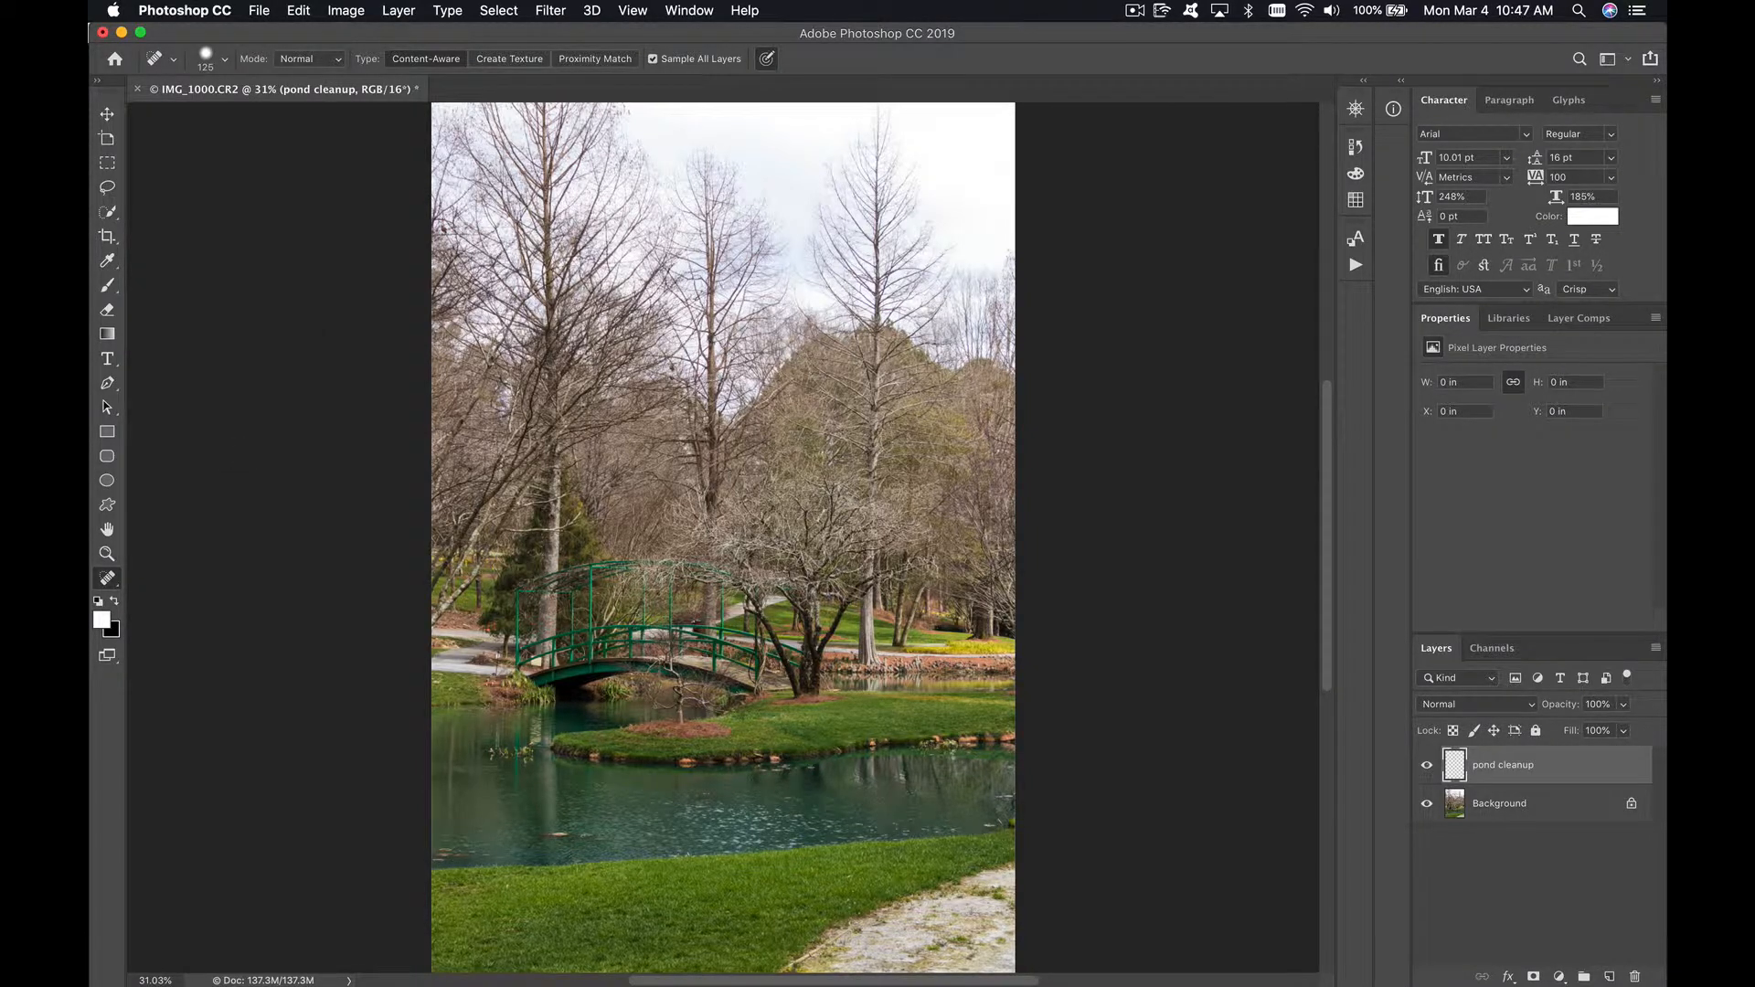
{"action": "key", "text": "bracketright"}
{"action": "key", "text": "bracketleft"}
{"action": "key", "text": "super+equal"}
{"action": "key", "text": "super+equal"}
{"action": "key", "text": "super+equal"}
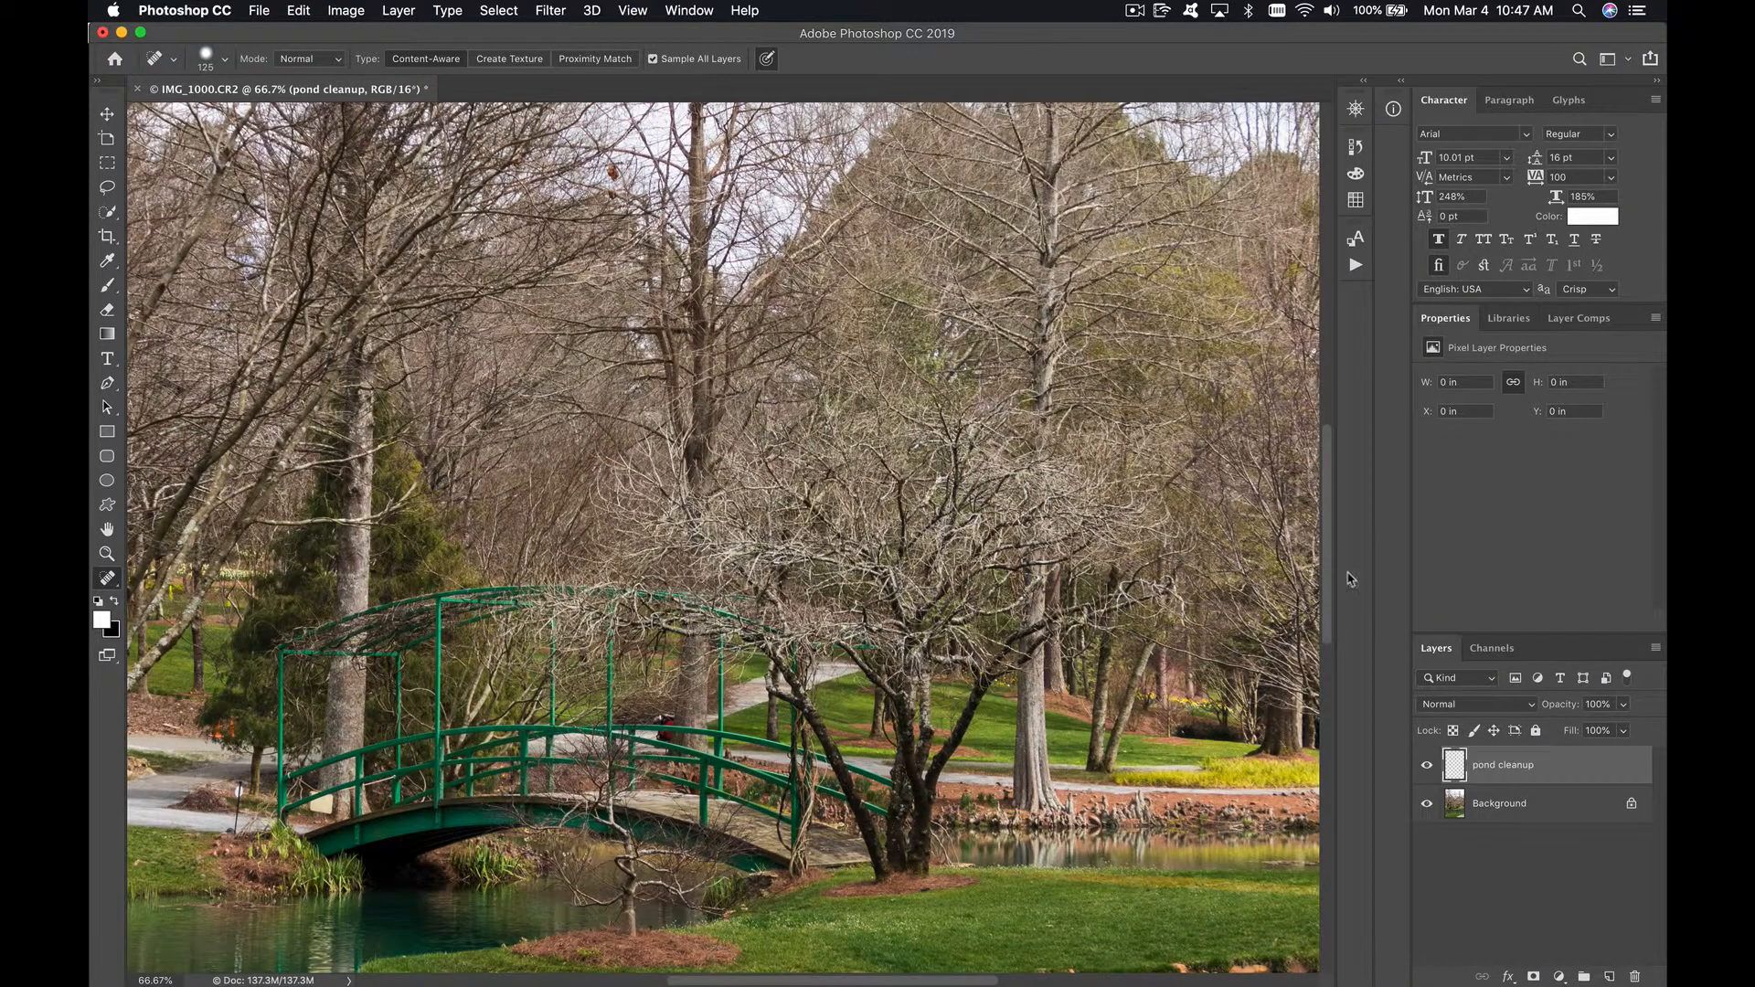
{"action": "left_click_drag", "start_coordinate": [1331, 585], "coordinate": [1317, 688]}
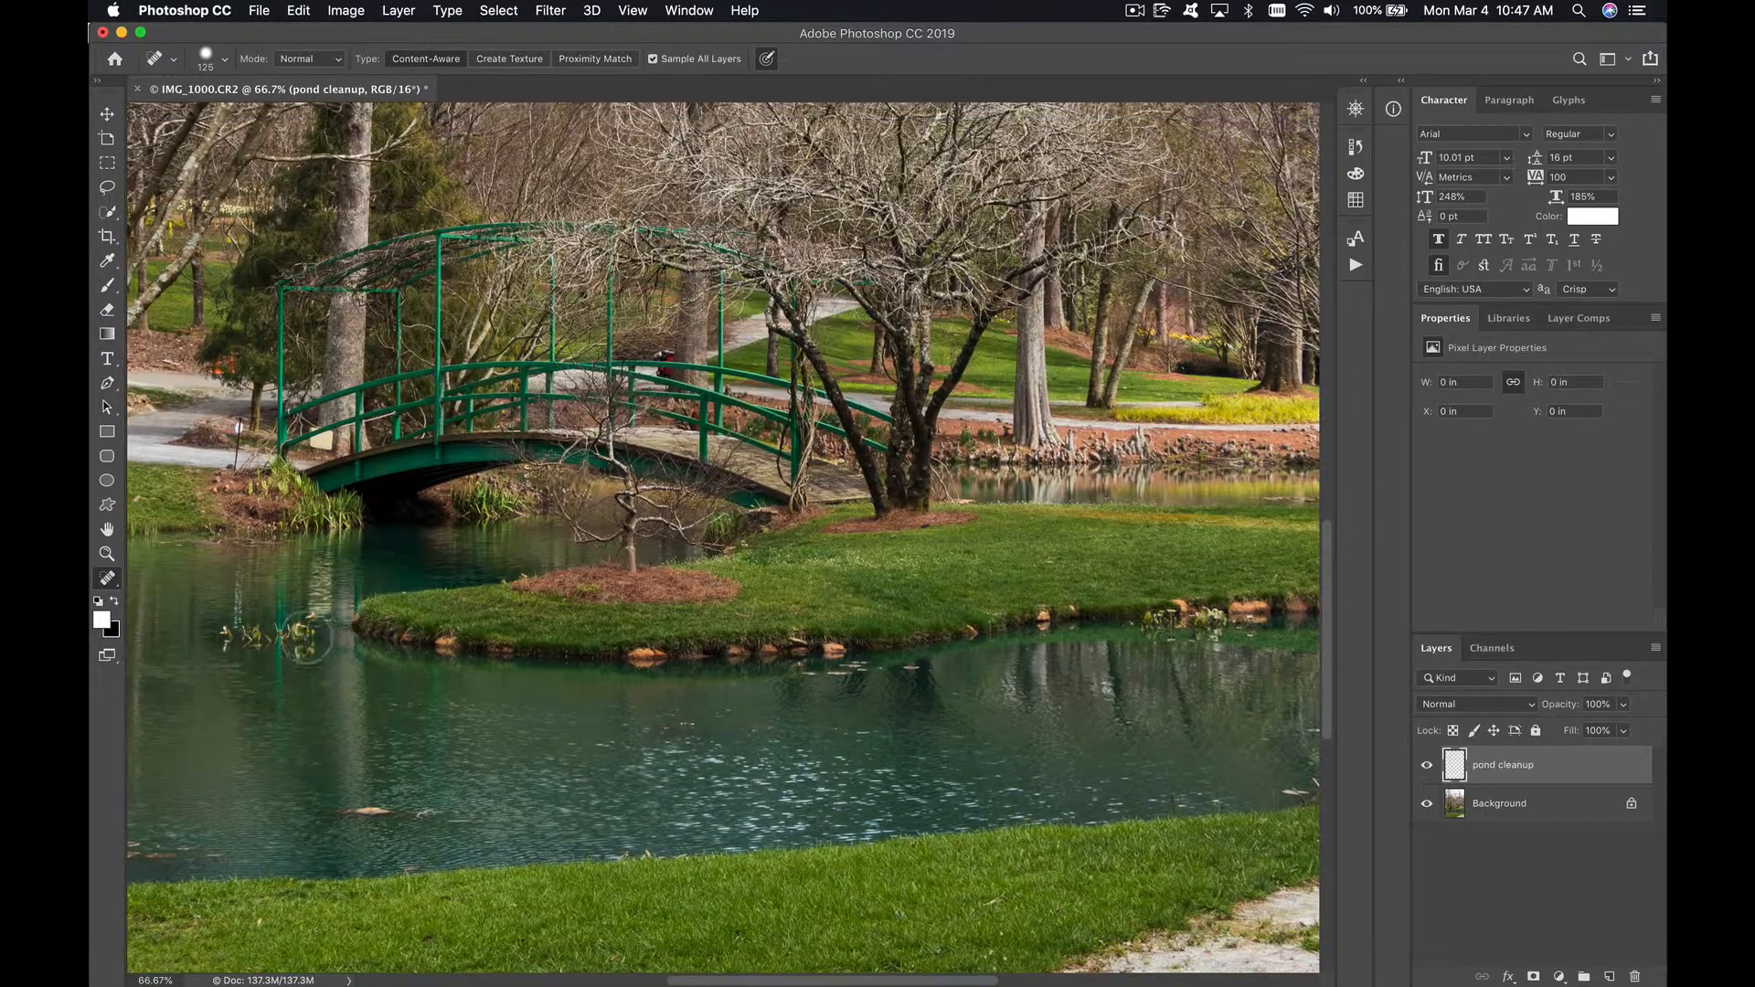
{"action": "mouse_move", "coordinate": [306, 637]}
{"action": "left_mouse_down"}
{"action": "mouse_move", "coordinate": [297, 617]}
{"action": "mouse_move", "coordinate": [293, 639]}
{"action": "mouse_move", "coordinate": [224, 645]}
{"action": "mouse_move", "coordinate": [311, 625]}
{"action": "mouse_move", "coordinate": [300, 652]}
{"action": "mouse_move", "coordinate": [343, 579]}
{"action": "left_mouse_up"}
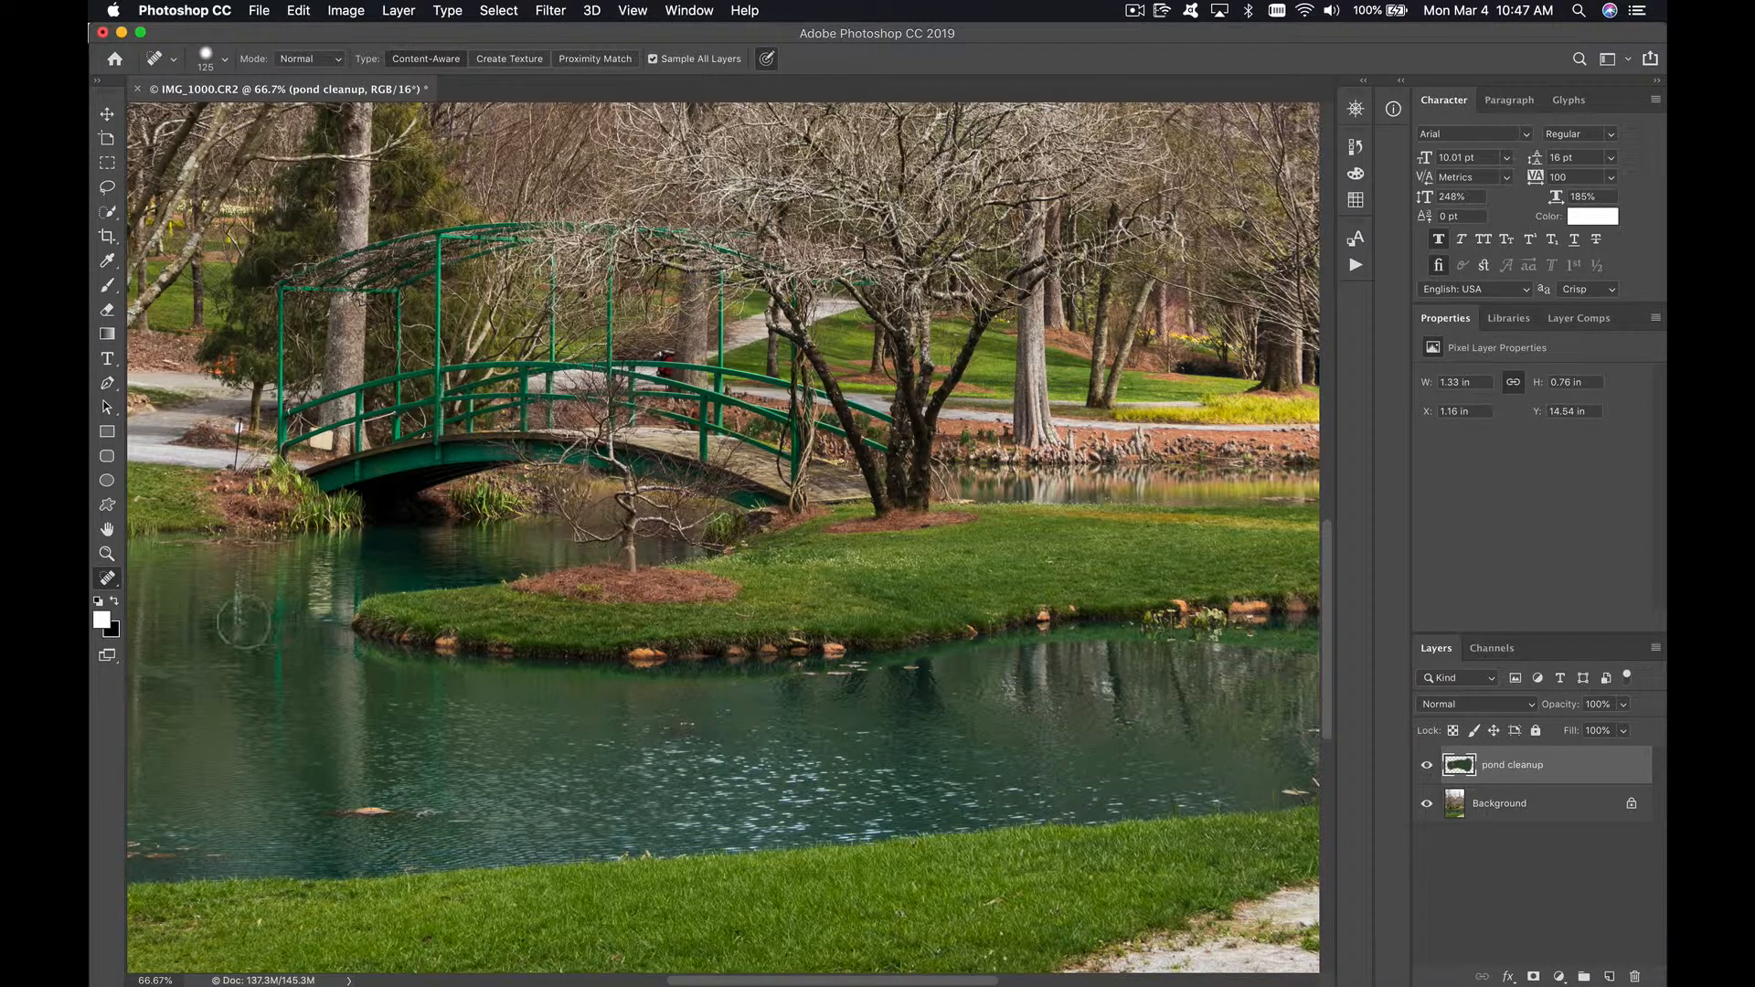
{"action": "left_click_drag", "start_coordinate": [216, 631], "coordinate": [208, 642]}
Step: Heal away the floating leaves and debris near the grassy bank, the pond's left edge and the island's shoreline with a size 80 brush
{"action": "key", "text": "bracketleft"}
{"action": "key", "text": "bracketleft"}
{"action": "mouse_move", "coordinate": [402, 809]}
{"action": "left_mouse_down"}
{"action": "mouse_move", "coordinate": [349, 810]}
{"action": "mouse_move", "coordinate": [435, 812]}
{"action": "left_mouse_up"}
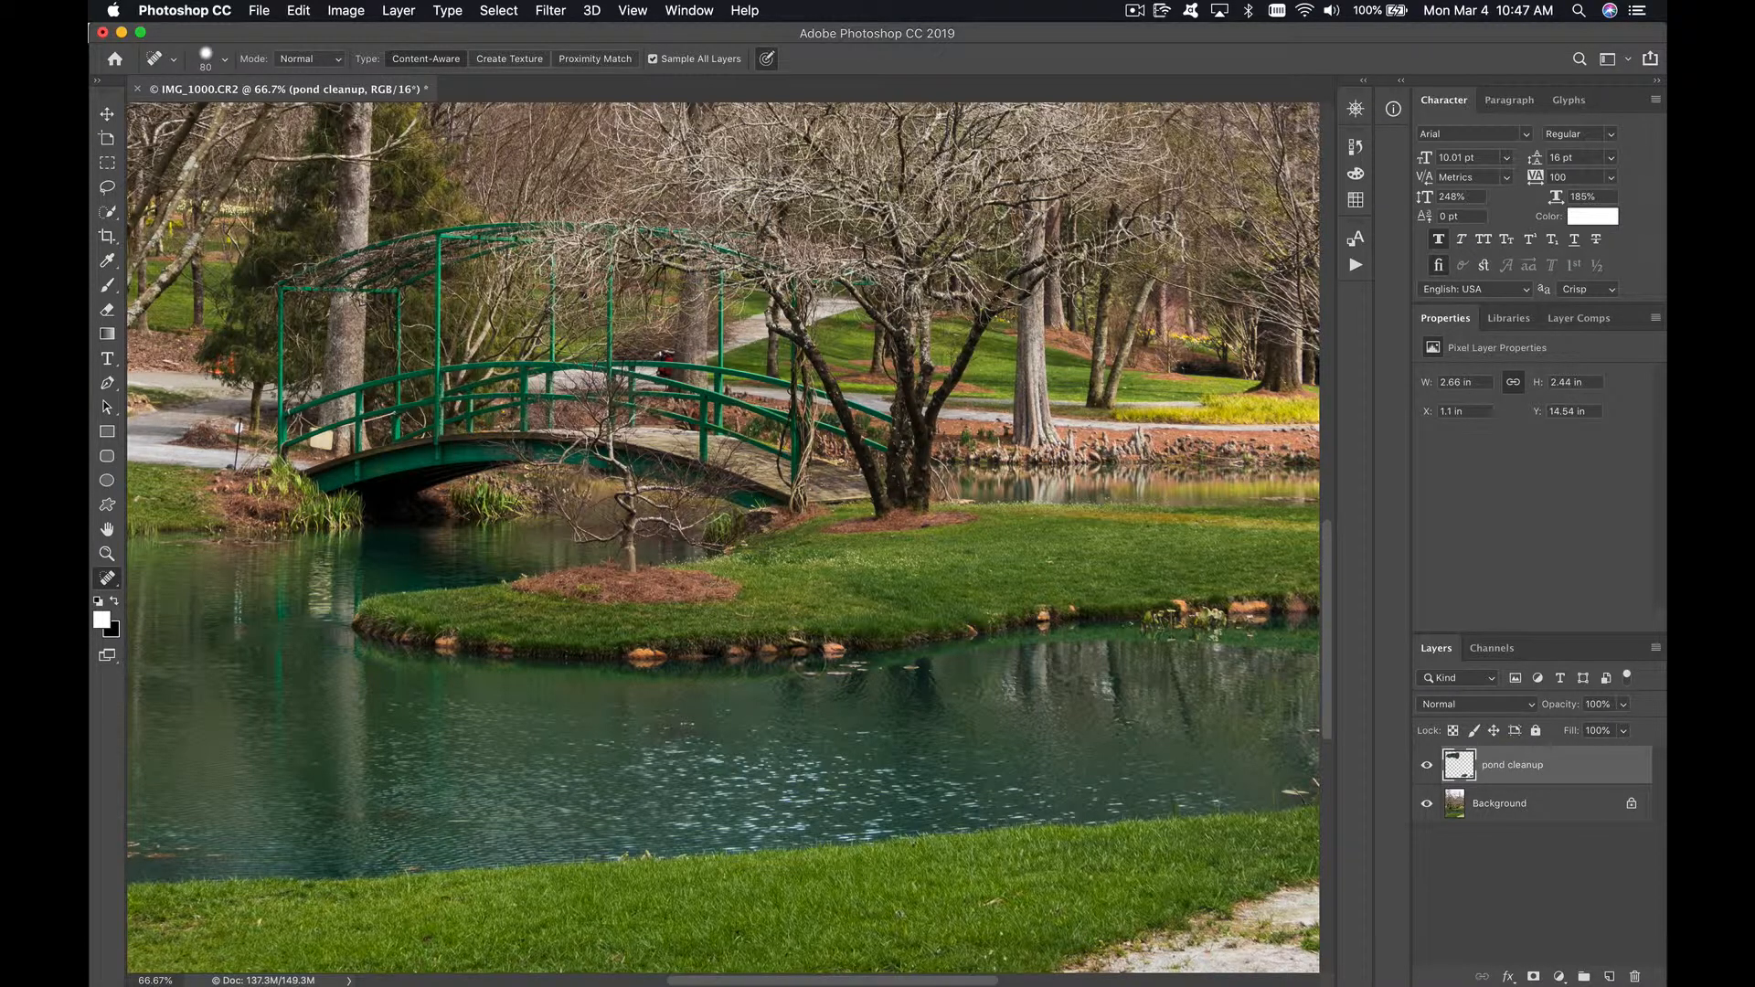
{"action": "left_click_drag", "start_coordinate": [1104, 681], "coordinate": [1112, 688]}
{"action": "scroll", "coordinate": [1325, 702], "scroll_direction": "down", "scroll_amount": 3}
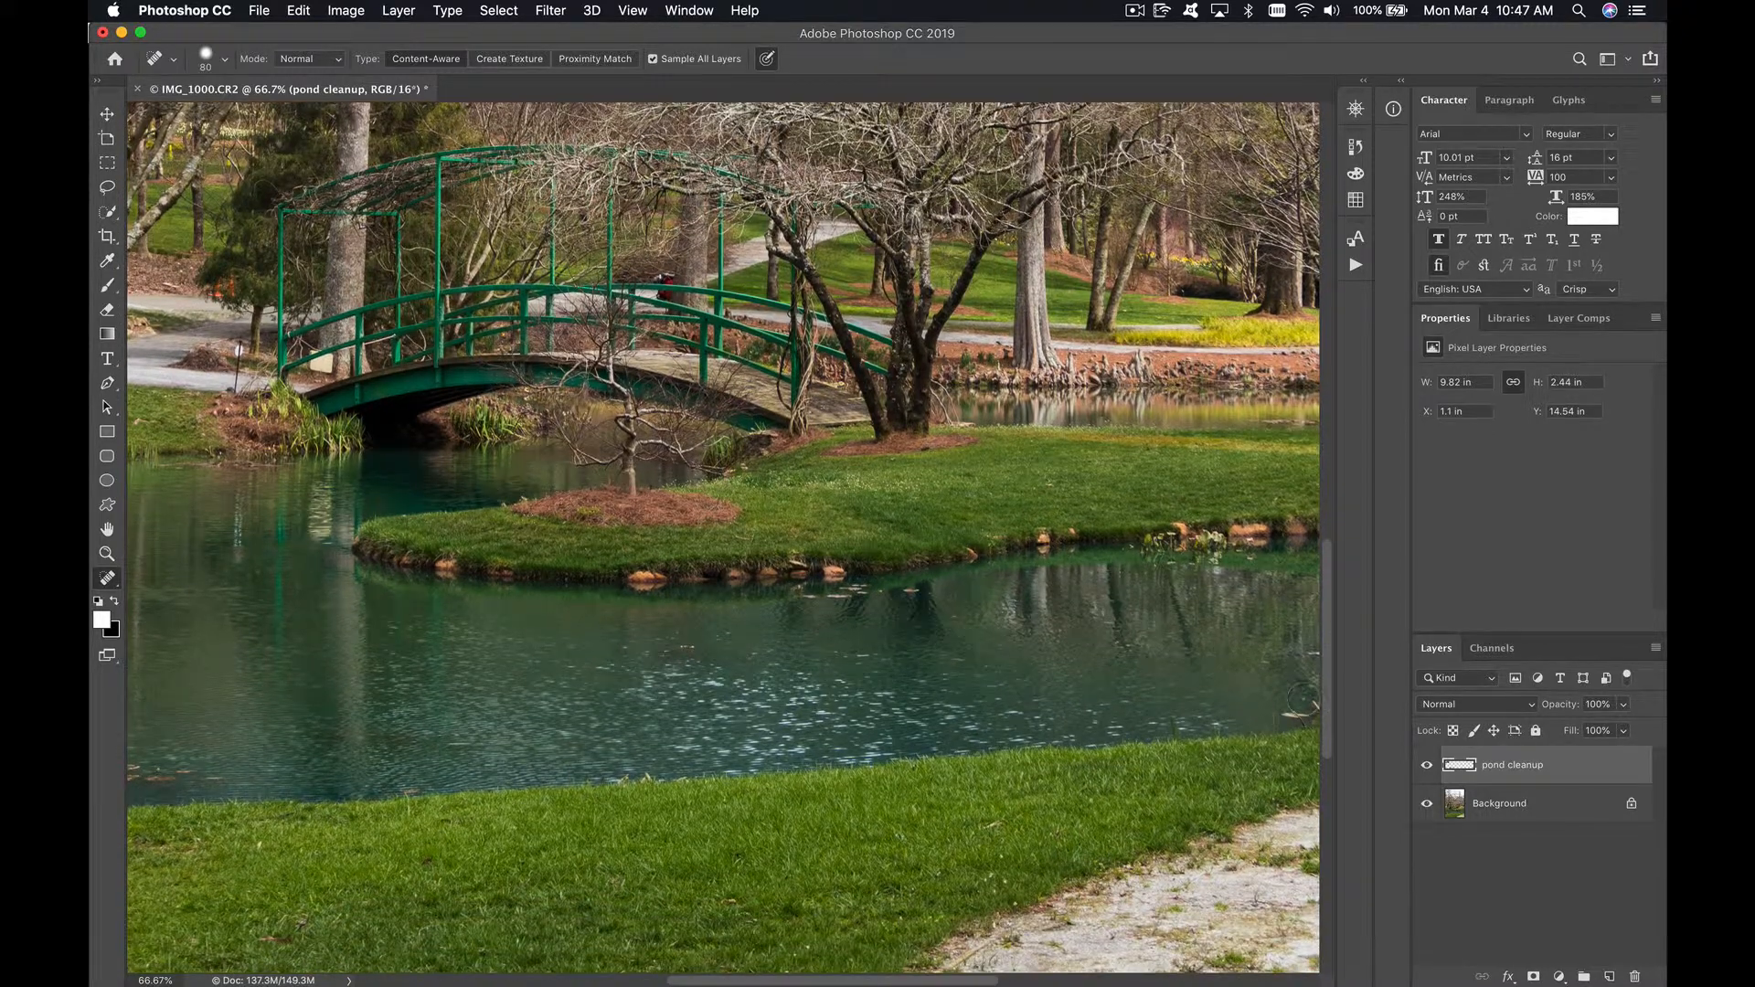
{"action": "scroll", "coordinate": [465, 655], "scroll_direction": "left", "scroll_amount": 5}
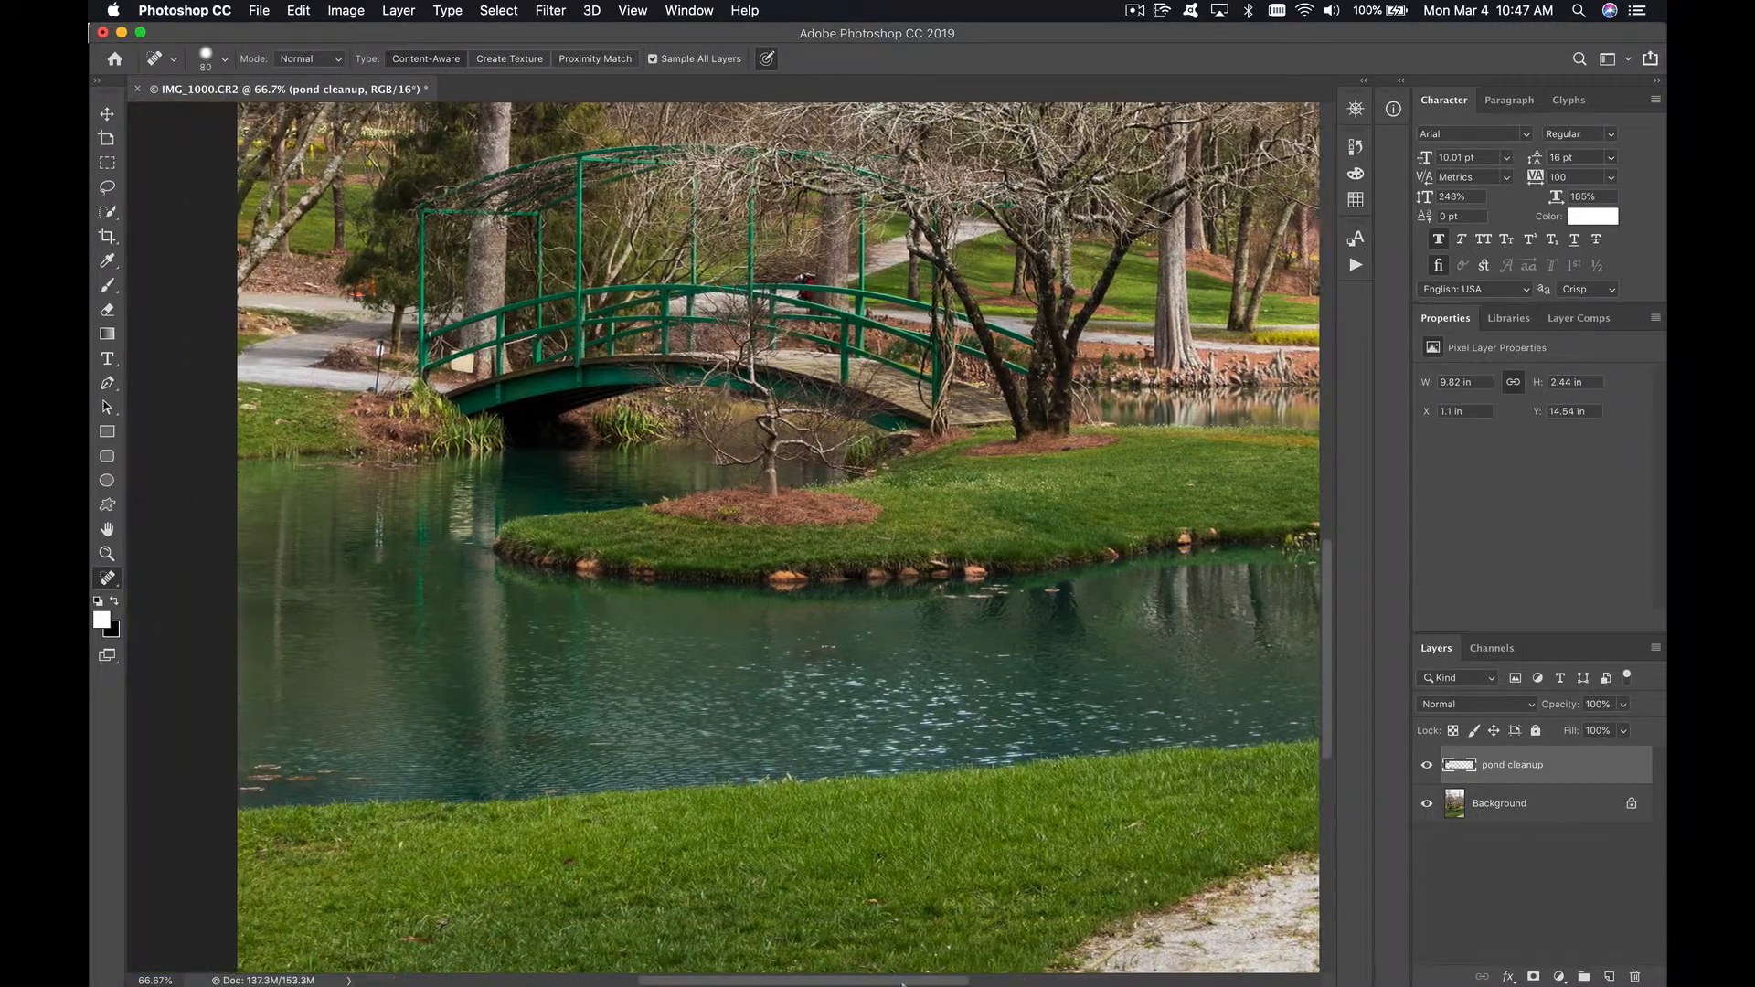
{"action": "mouse_move", "coordinate": [467, 757]}
{"action": "left_mouse_down"}
{"action": "mouse_move", "coordinate": [354, 785]}
{"action": "mouse_move", "coordinate": [378, 766]}
{"action": "mouse_move", "coordinate": [460, 776]}
{"action": "left_mouse_up"}
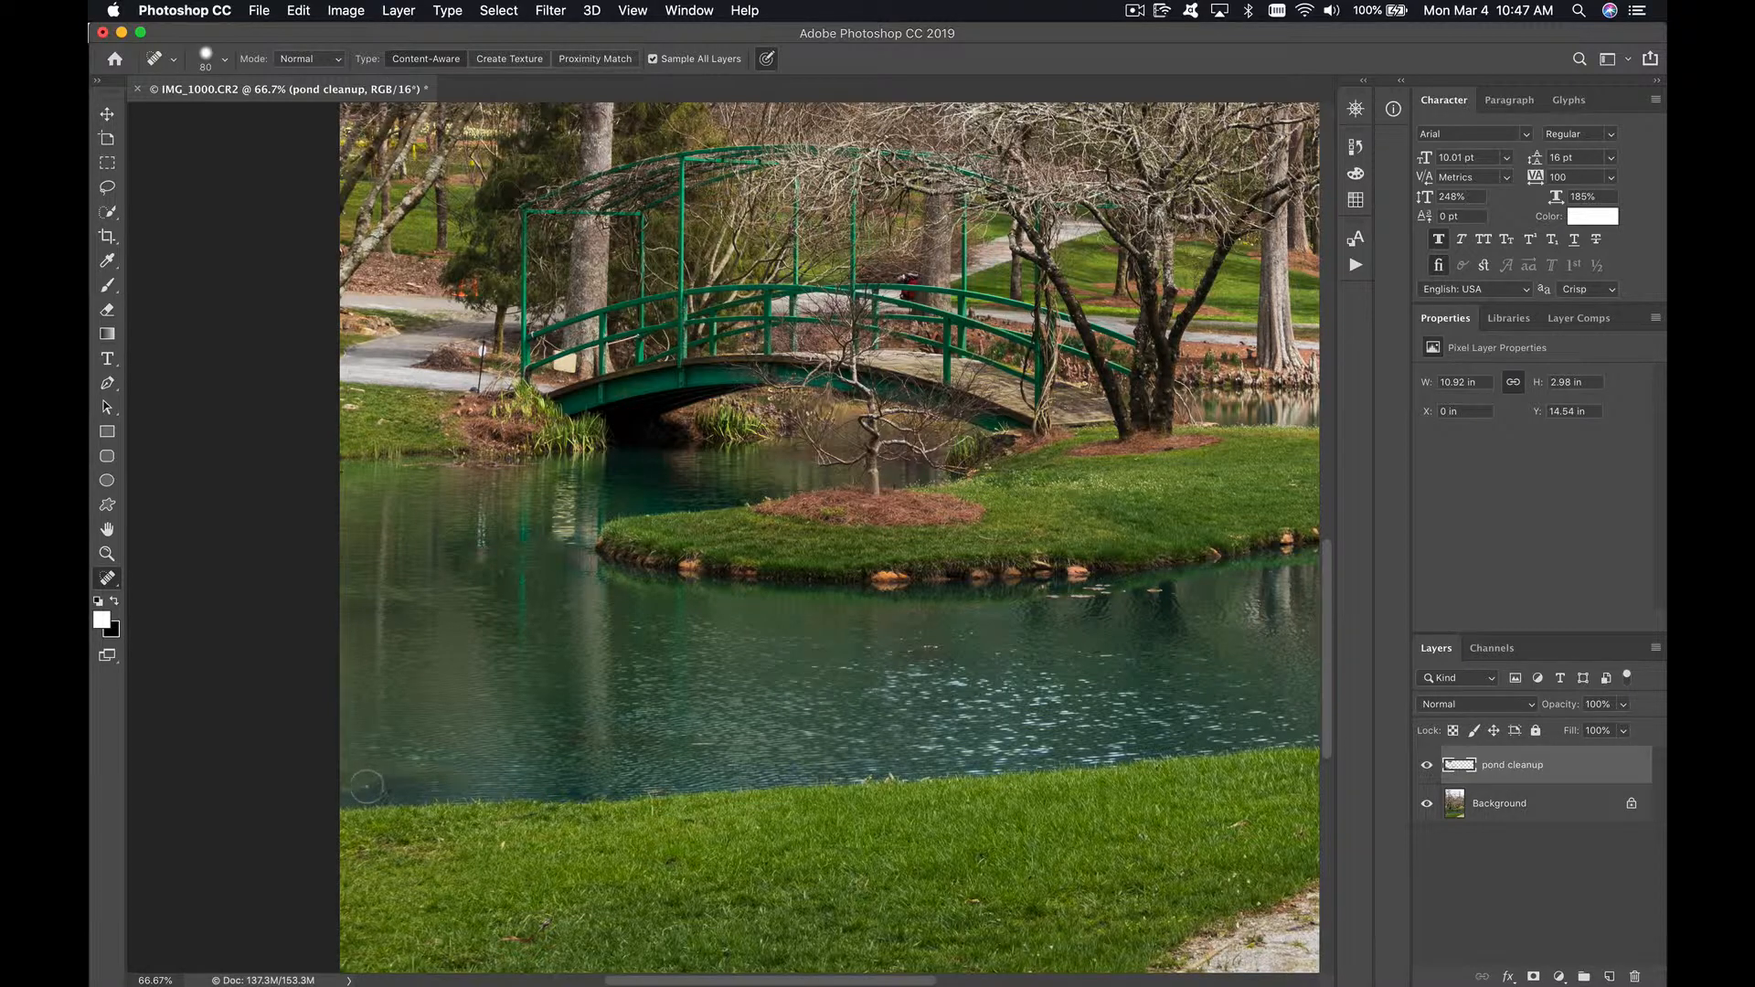
{"action": "left_click", "coordinate": [346, 791]}
{"action": "mouse_move", "coordinate": [1115, 590]}
{"action": "left_mouse_down"}
{"action": "mouse_move", "coordinate": [1049, 600]}
{"action": "mouse_move", "coordinate": [1096, 596]}
{"action": "left_mouse_up"}
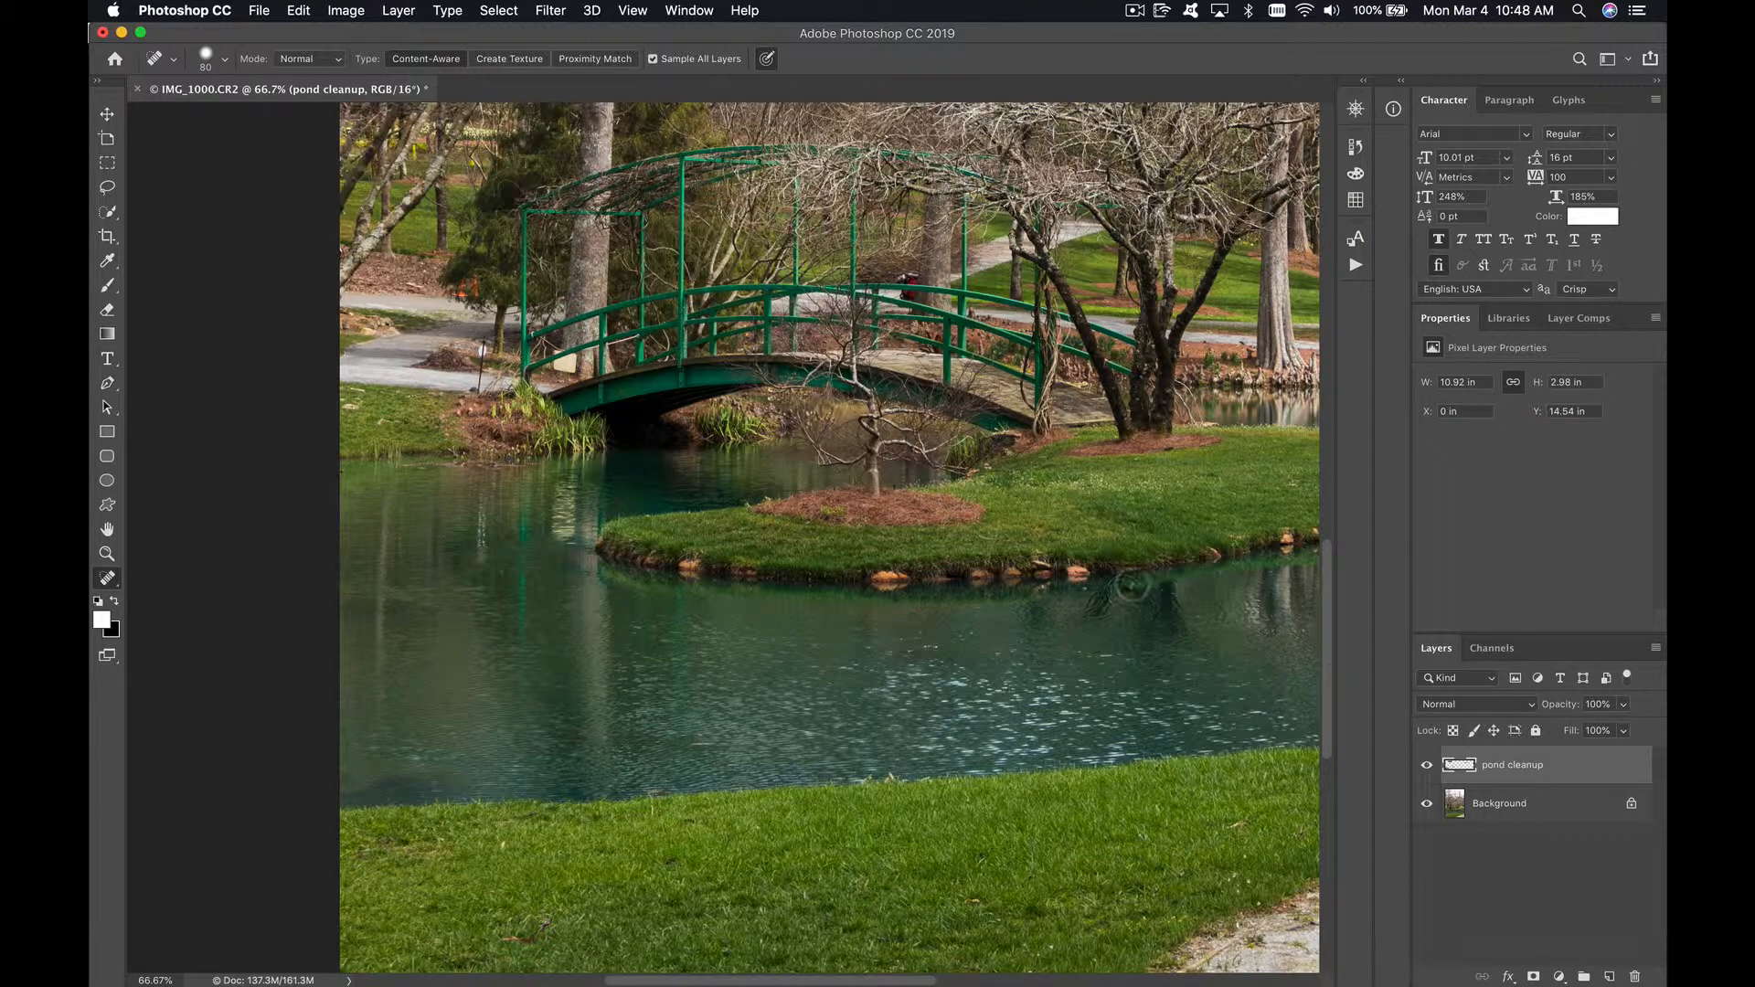
Step: Fit the whole image in view and compare the pond with and without the pond cleanup layer
{"action": "key", "text": "super+0"}
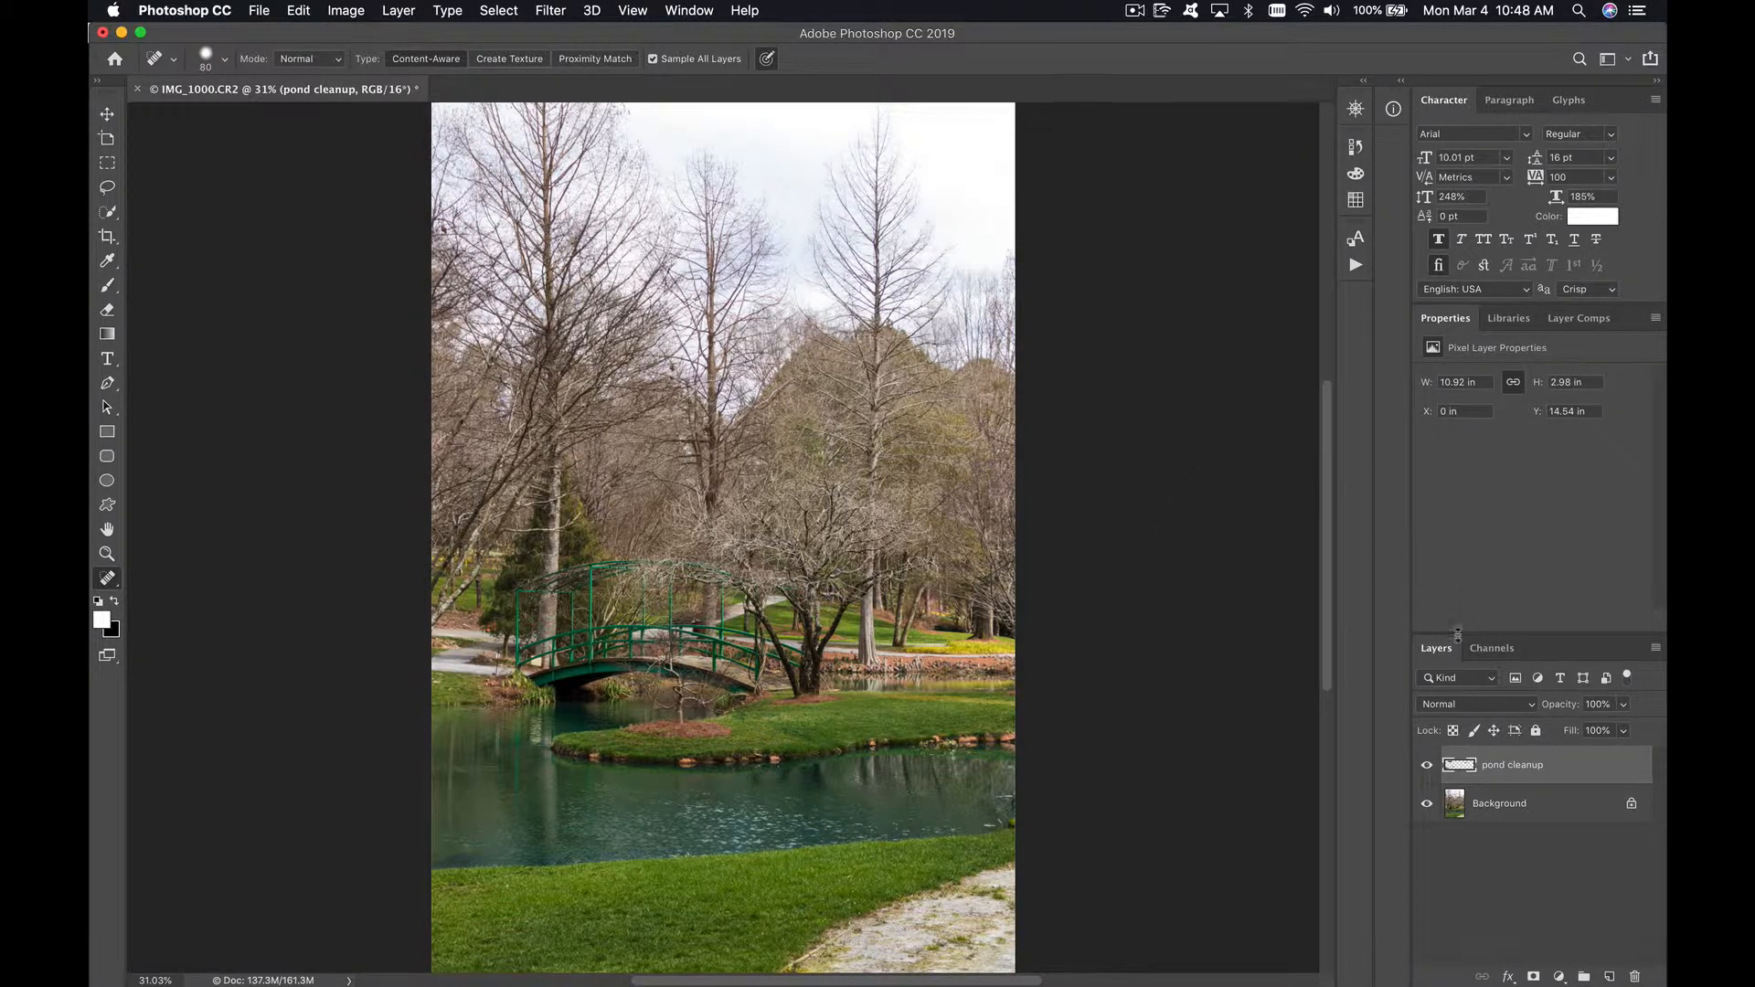
{"action": "left_click", "coordinate": [1426, 770]}
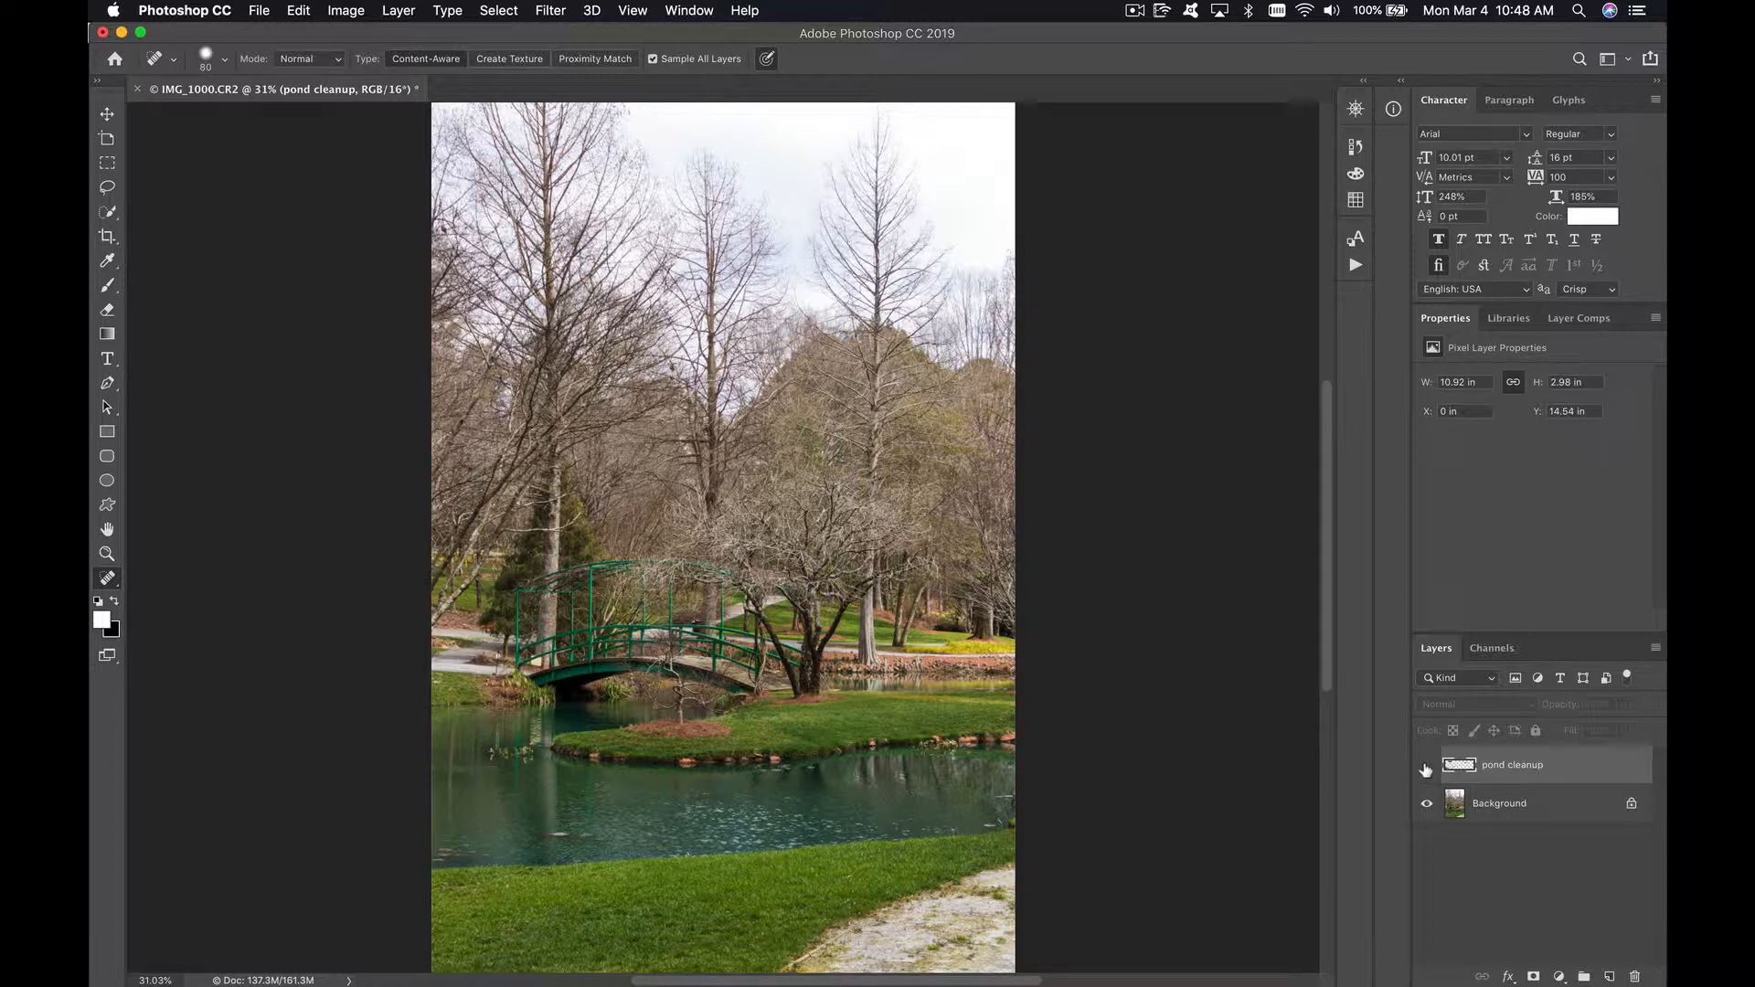
{"action": "left_click", "coordinate": [1426, 770]}
{"action": "left_click", "coordinate": [1427, 771]}
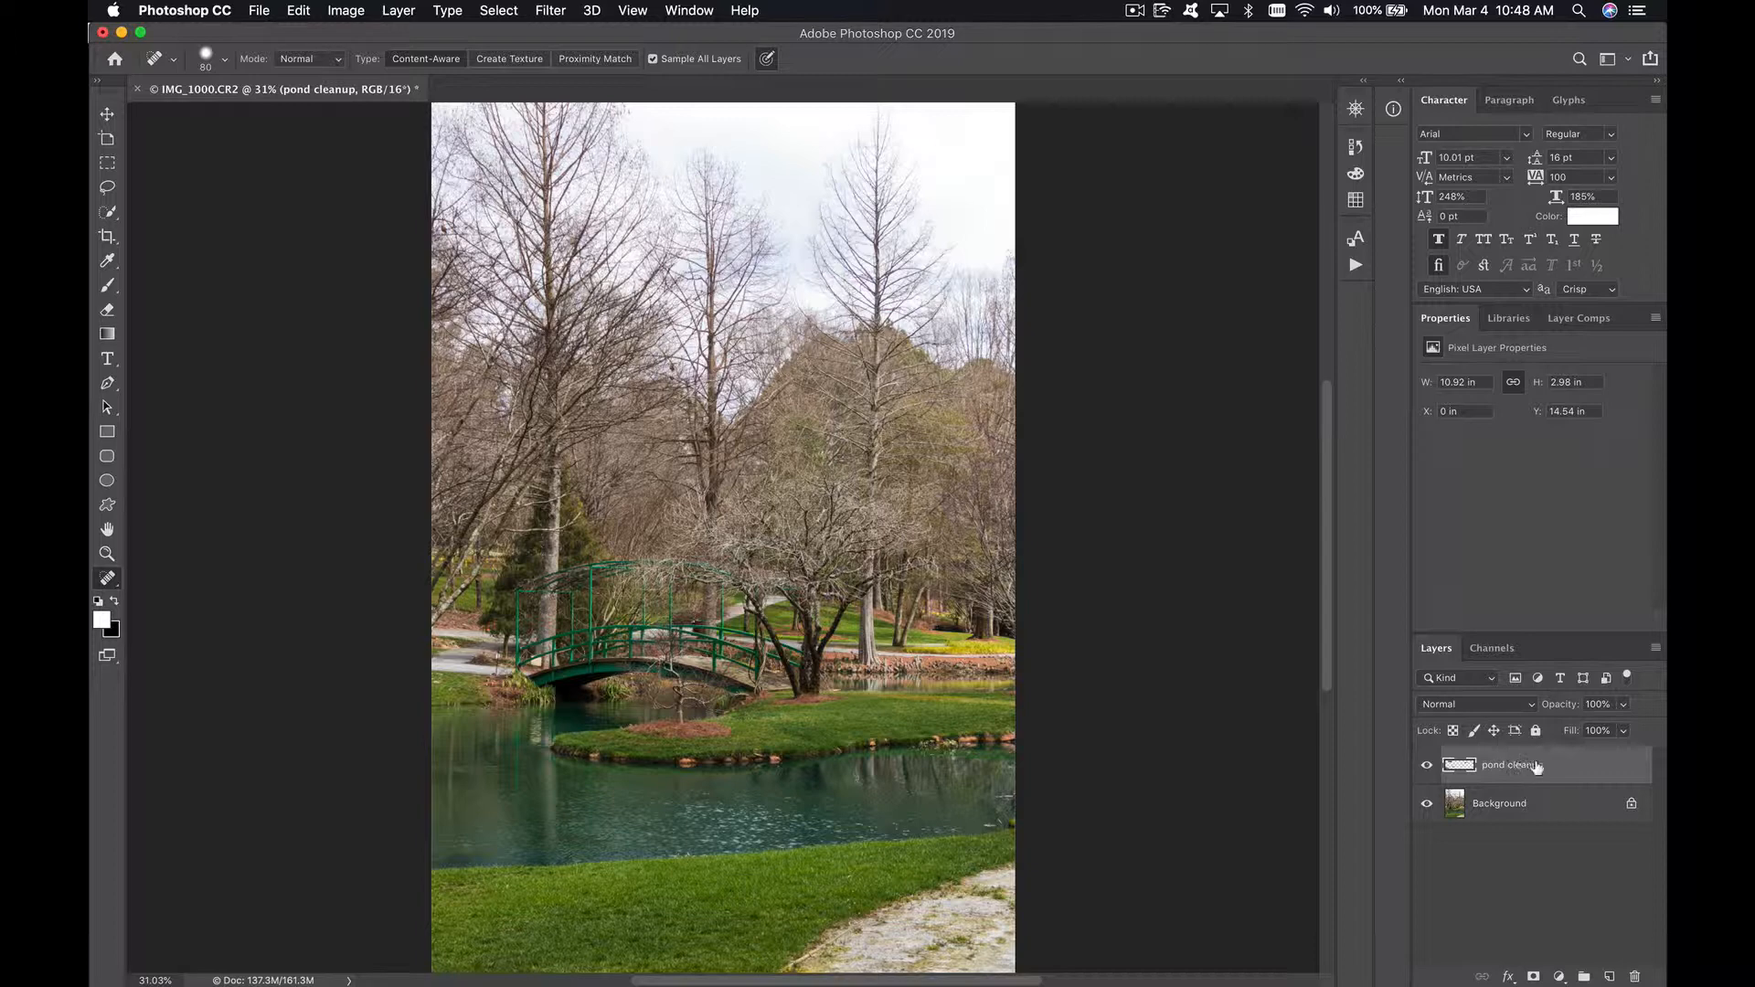
Step: Duplicate the Background layer and rename the copy "walkway removal"
{"action": "left_click", "coordinate": [1542, 810]}
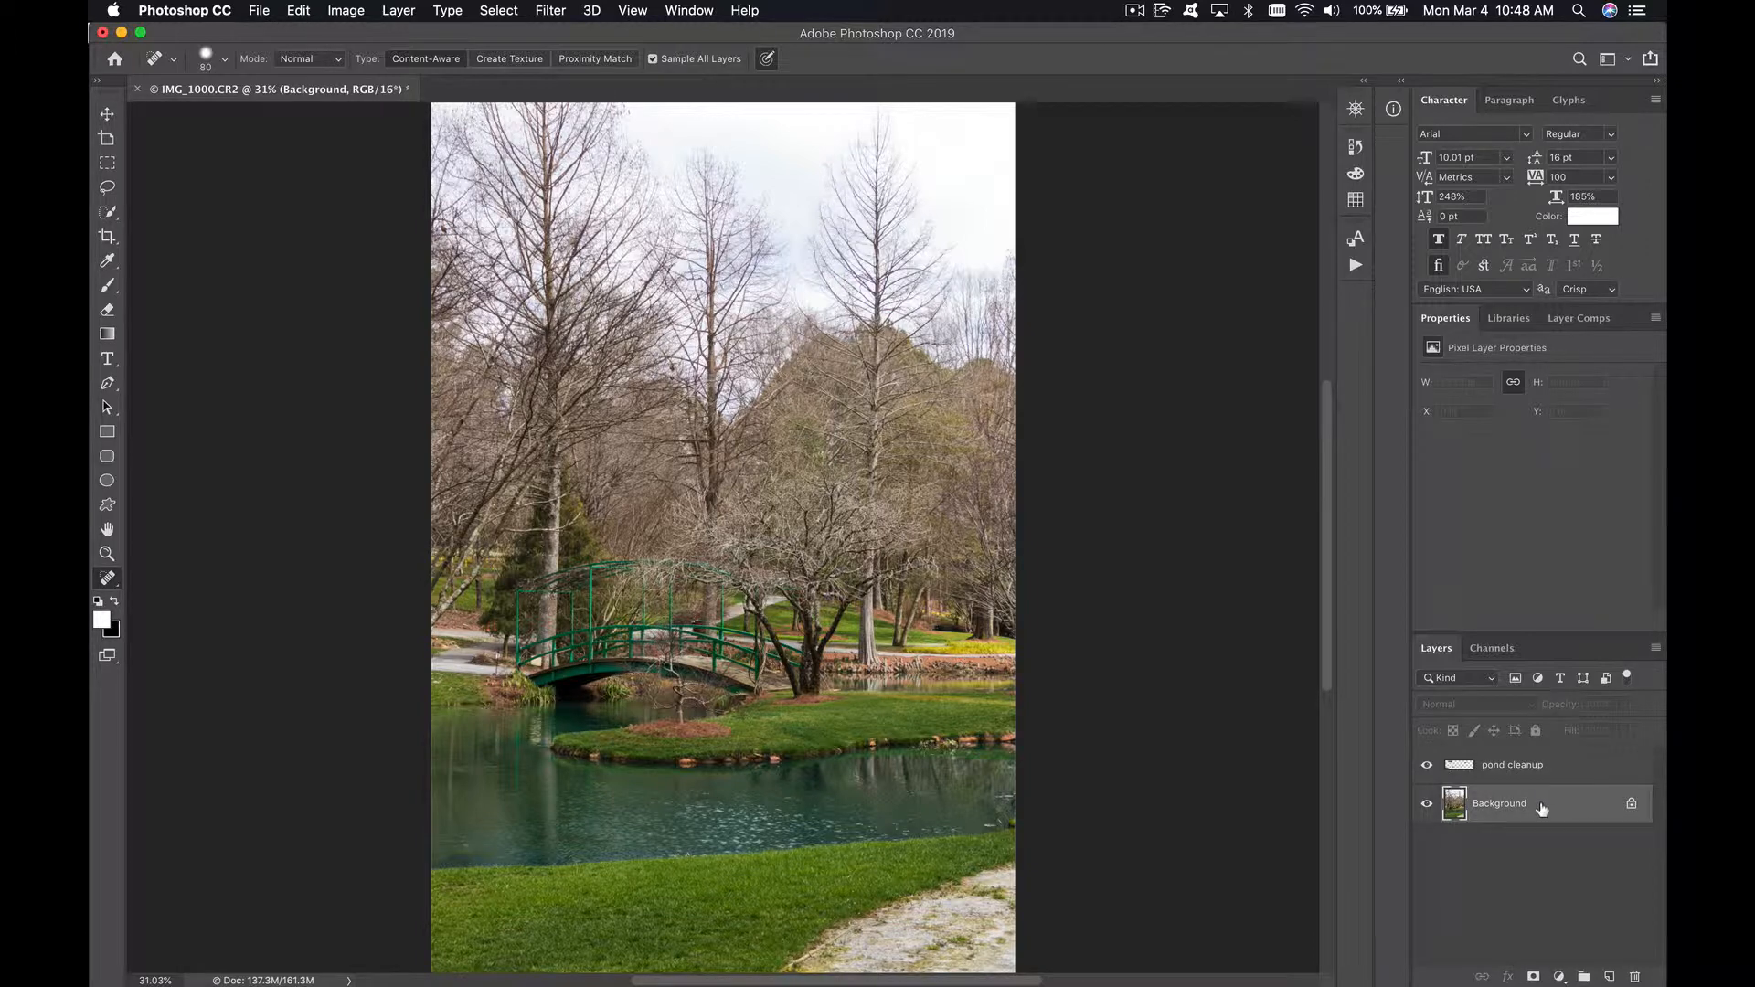
{"action": "key", "text": "super+j"}
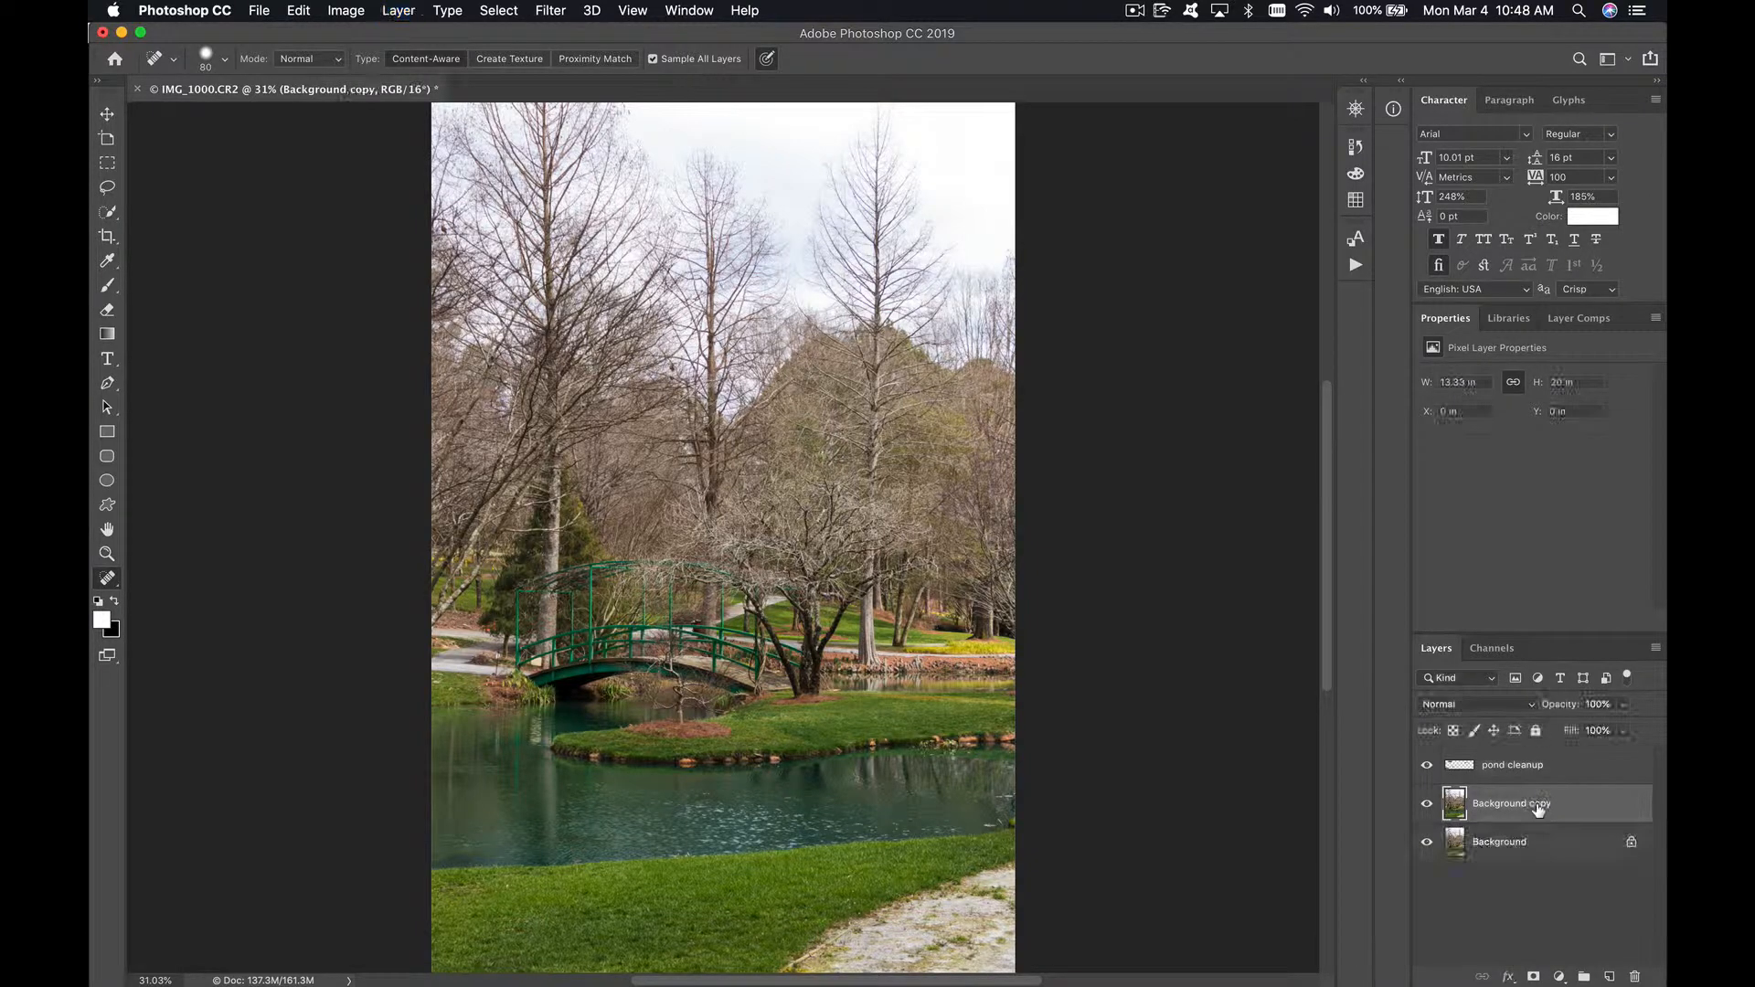
{"action": "double_click", "coordinate": [1535, 808]}
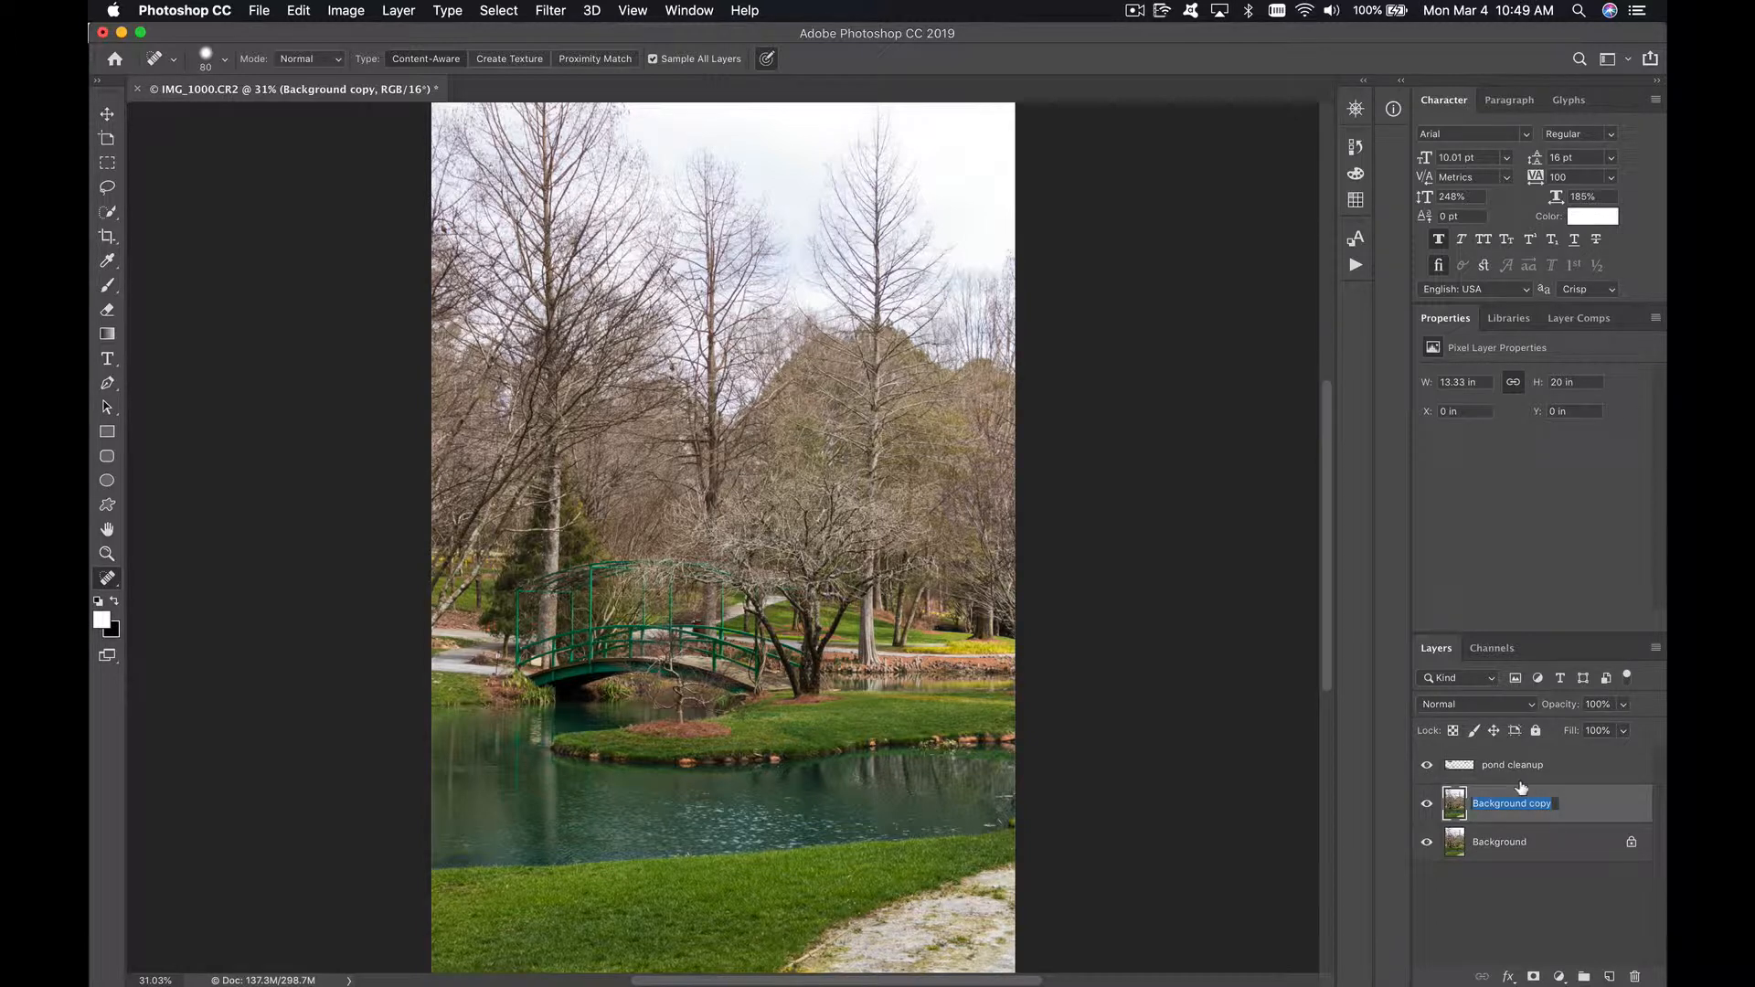
{"action": "type", "text": "walkway rere"}
{"action": "key", "text": "Return"}
Step: Lasso the stone walkway in the foreground lawn, replace it with a Content-Aware fill, and clear the selection
{"action": "left_click", "coordinate": [108, 188]}
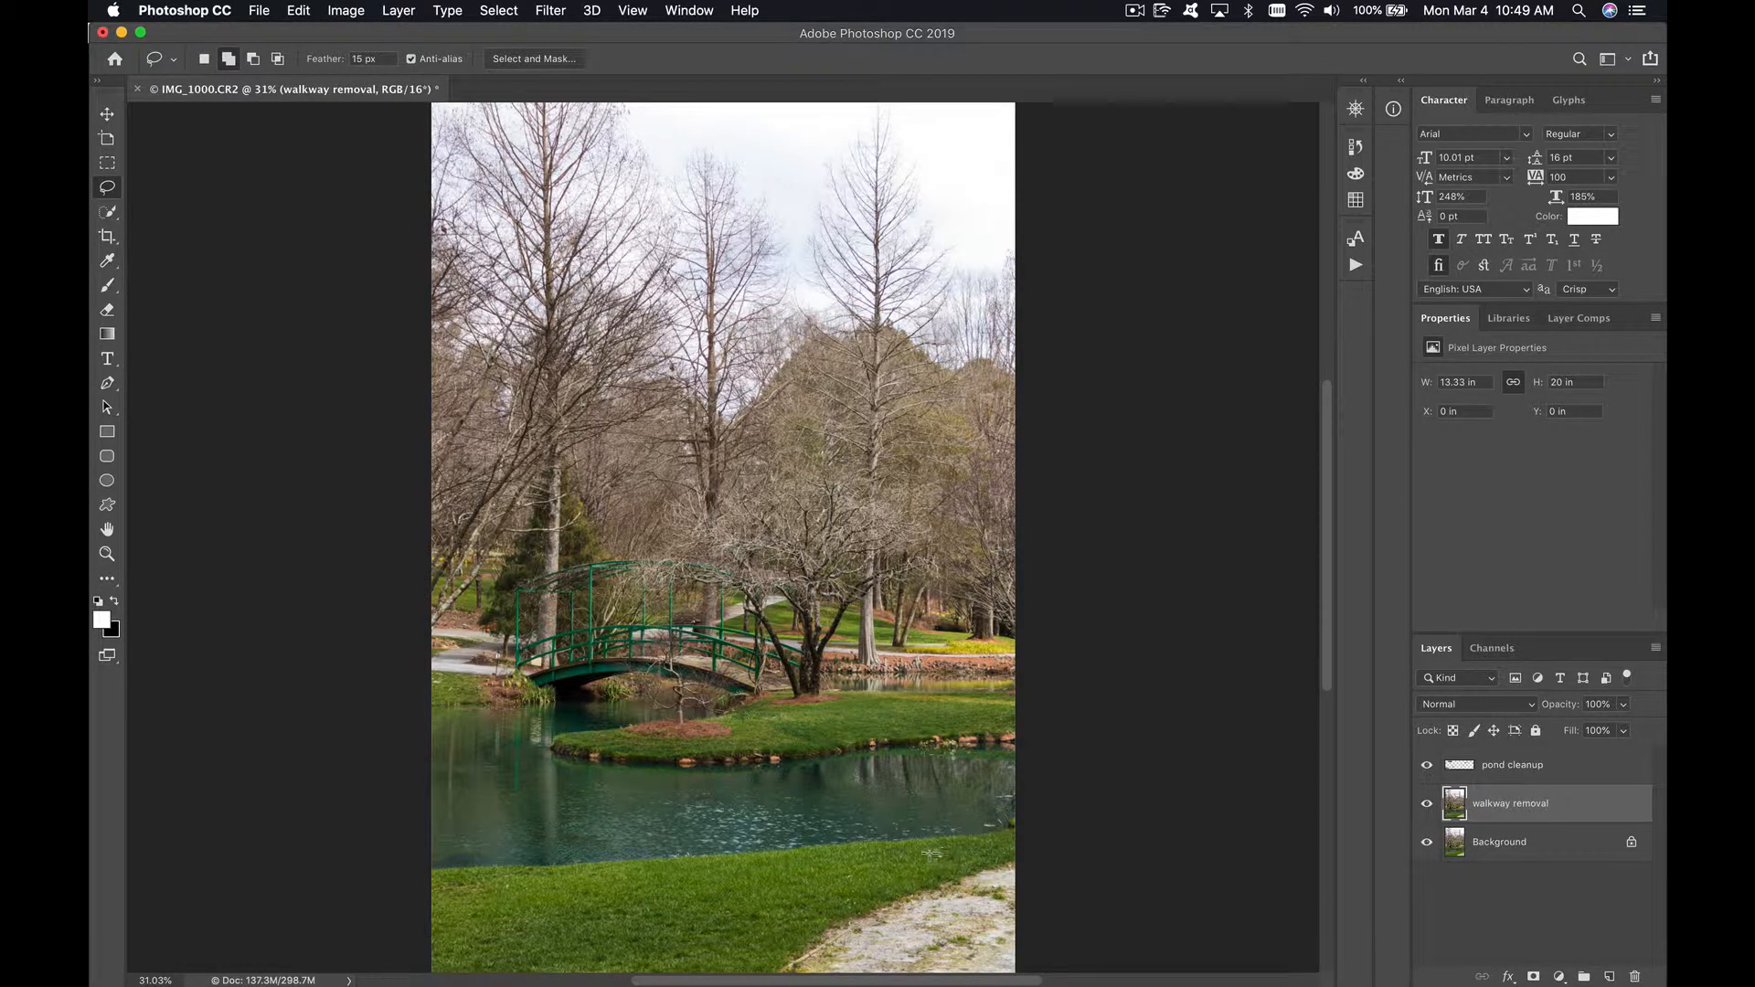
{"action": "mouse_move", "coordinate": [831, 866]}
{"action": "left_mouse_down"}
{"action": "mouse_move", "coordinate": [746, 917]}
{"action": "mouse_move", "coordinate": [732, 955]}
{"action": "mouse_move", "coordinate": [773, 980]}
{"action": "left_mouse_up"}
{"action": "mouse_move", "coordinate": [1056, 983]}
{"action": "left_mouse_down"}
{"action": "mouse_move", "coordinate": [1076, 946]}
{"action": "mouse_move", "coordinate": [1069, 851]}
{"action": "mouse_move", "coordinate": [943, 854]}
{"action": "left_mouse_up"}
{"action": "key", "text": "shift+BackSpace"}
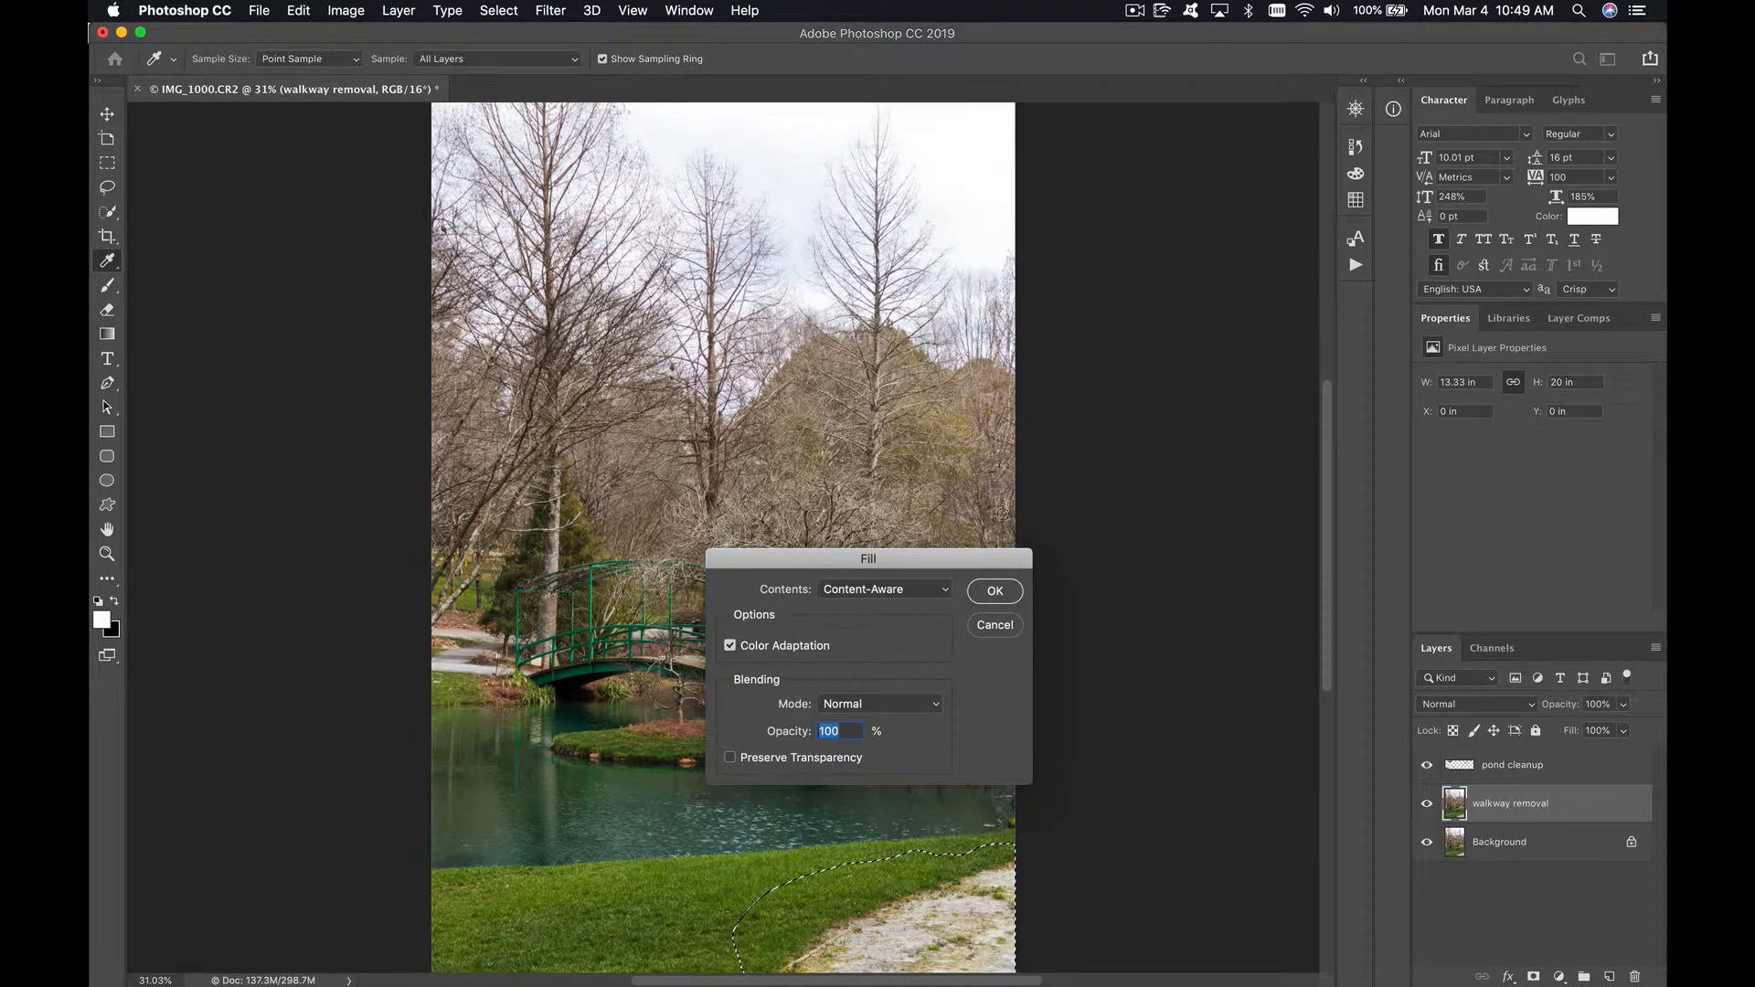
{"action": "left_click", "coordinate": [947, 591]}
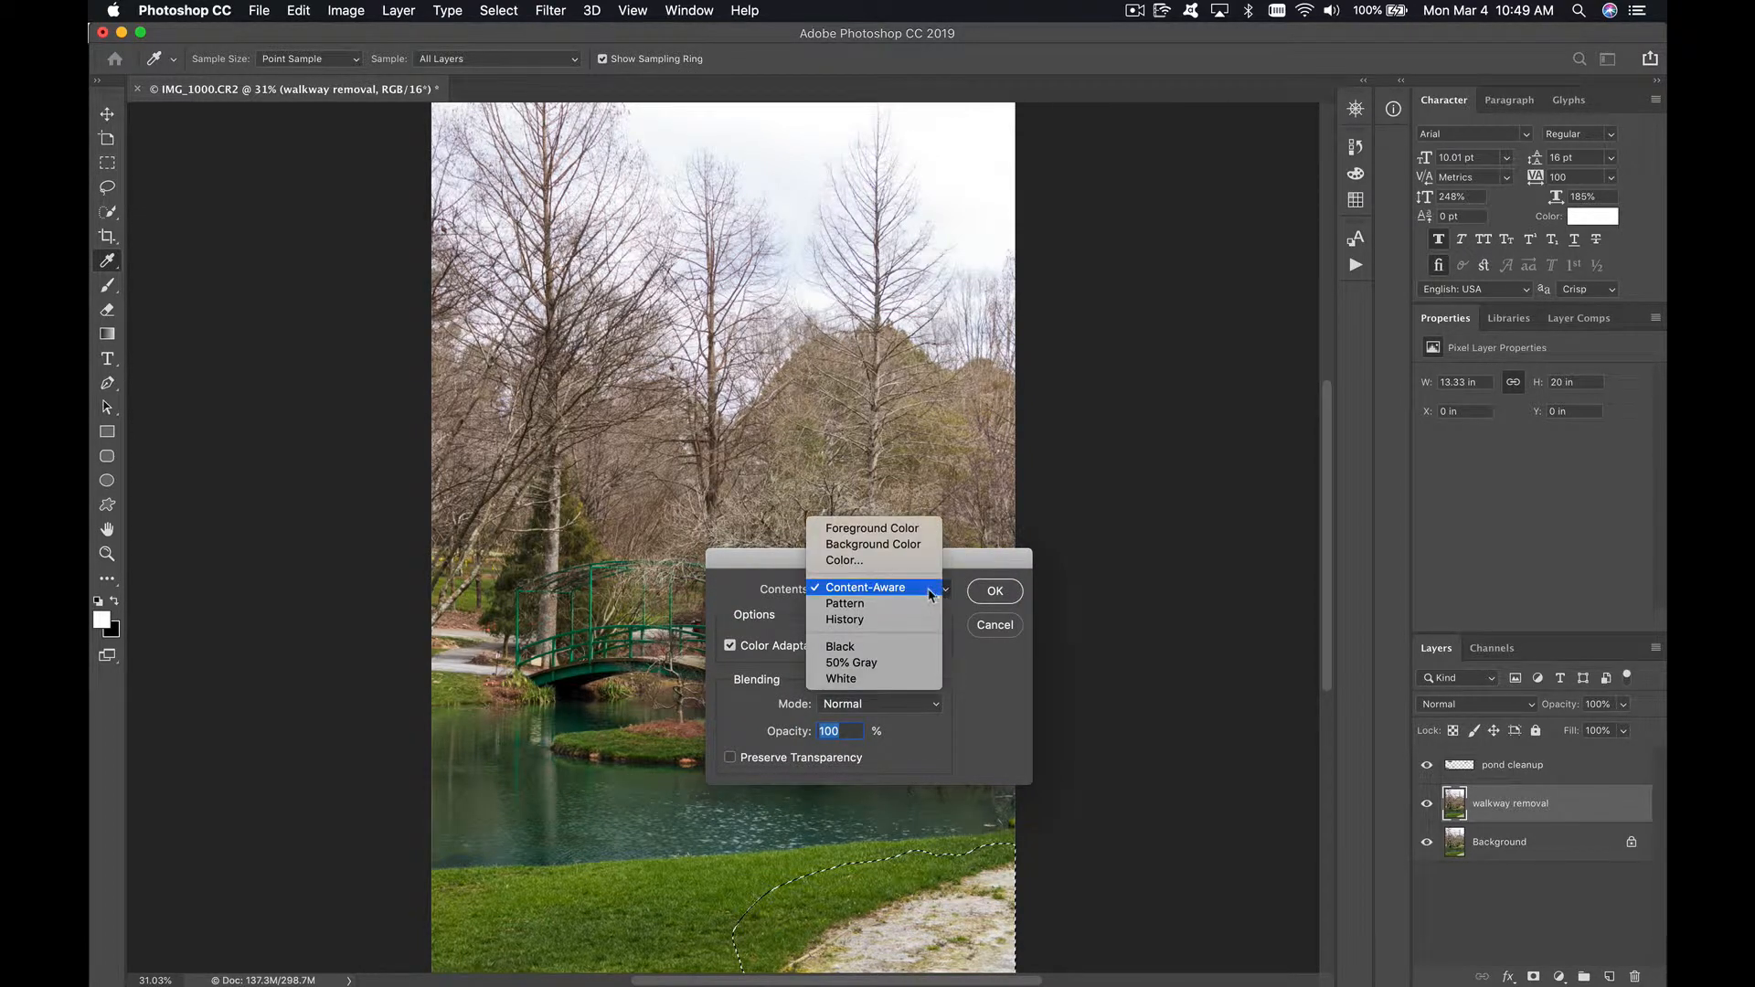
{"action": "left_click", "coordinate": [927, 593]}
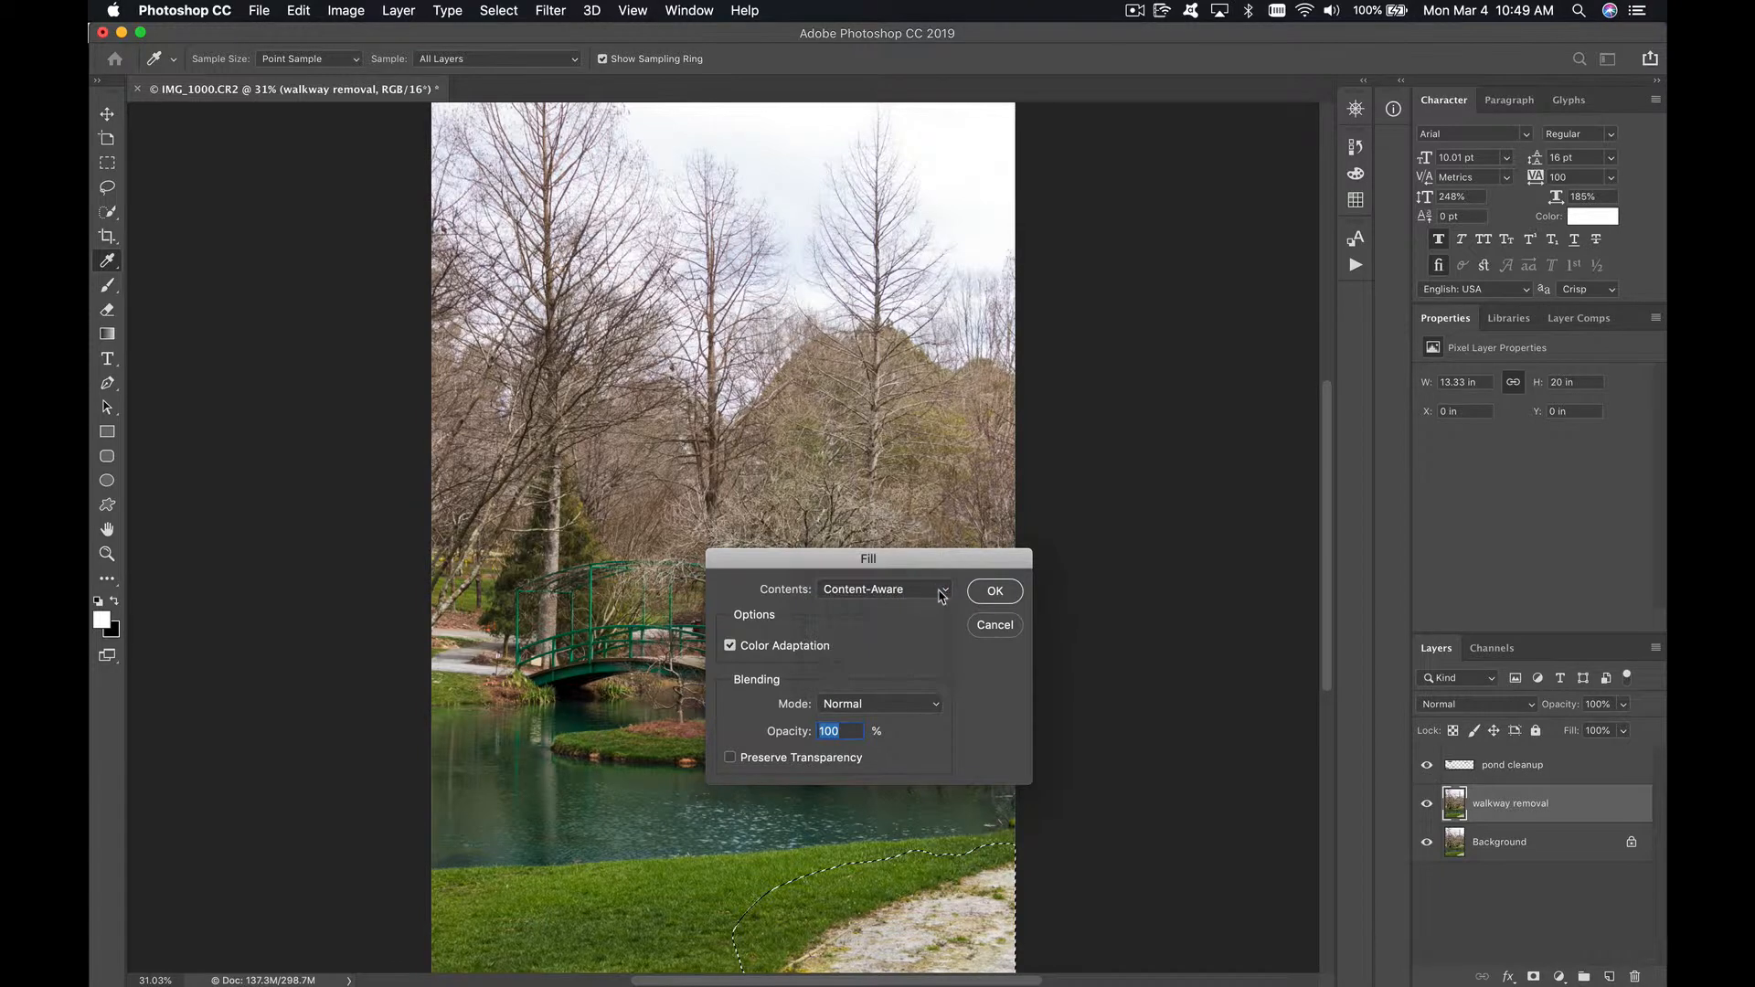
{"action": "left_click", "coordinate": [1000, 593]}
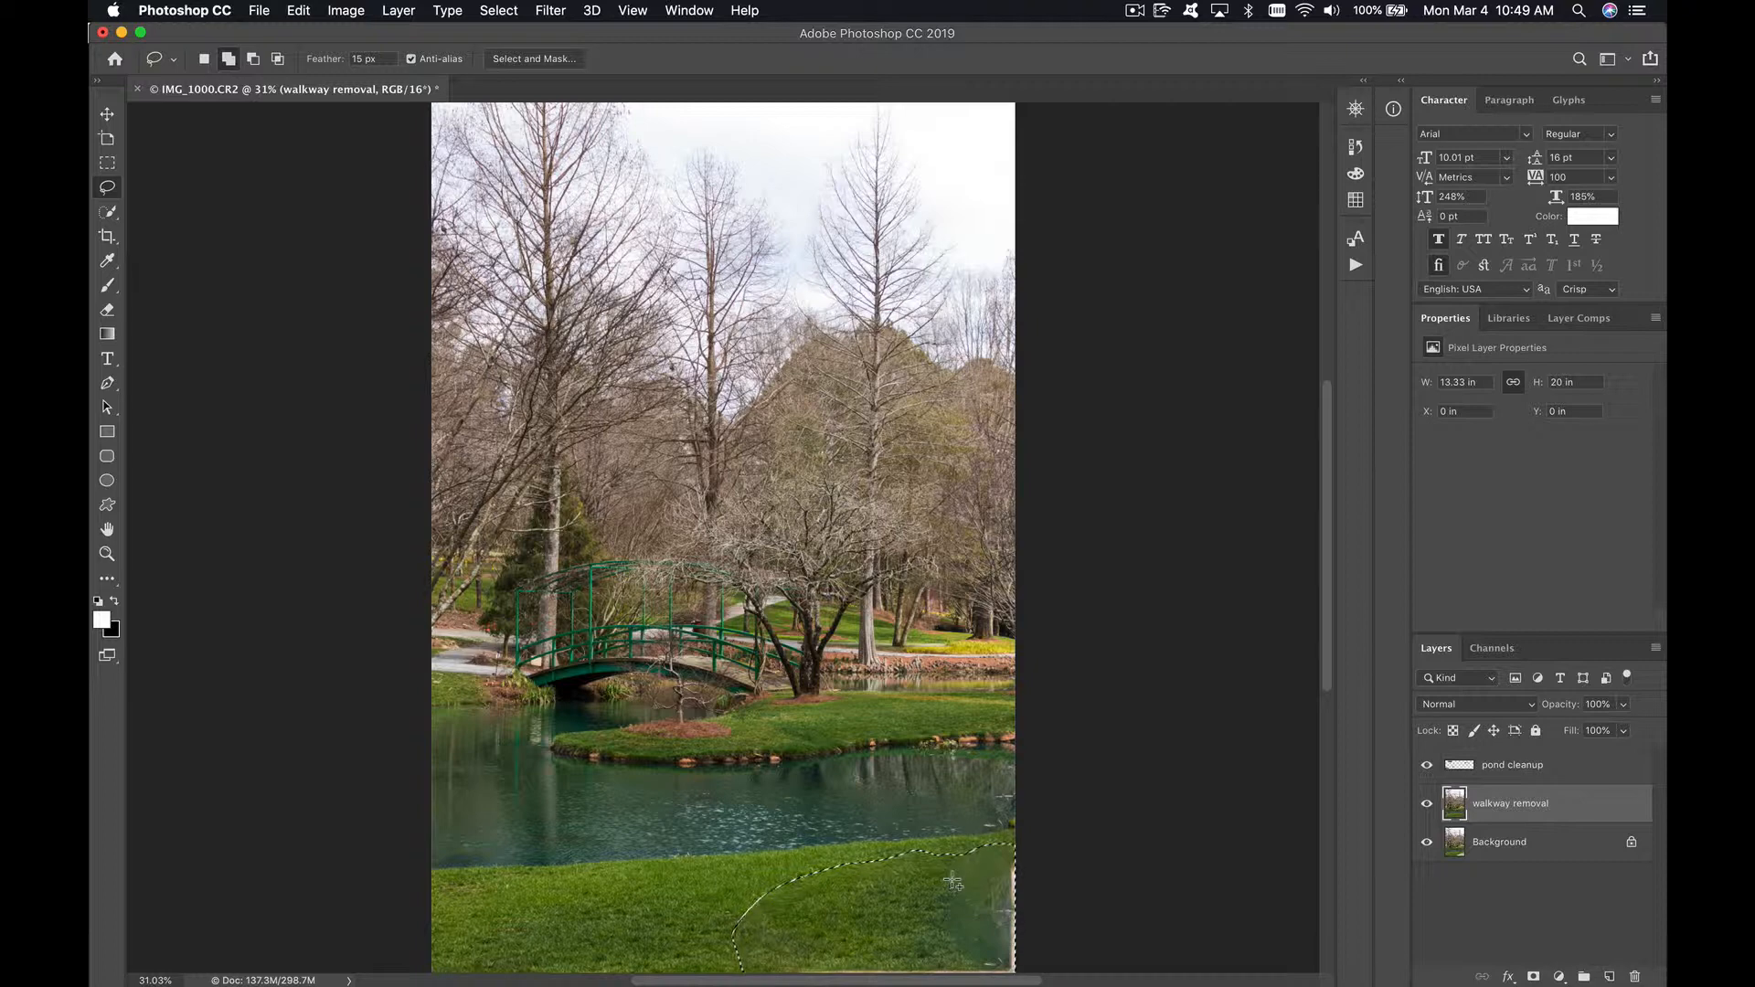
{"action": "key", "text": "super+d"}
Step: Clone grass over the blurred patch and leftover edges in the lawn's lower-right corner at brush size 200, and compare the walkway removal layer hidden and shown
{"action": "key", "text": "s"}
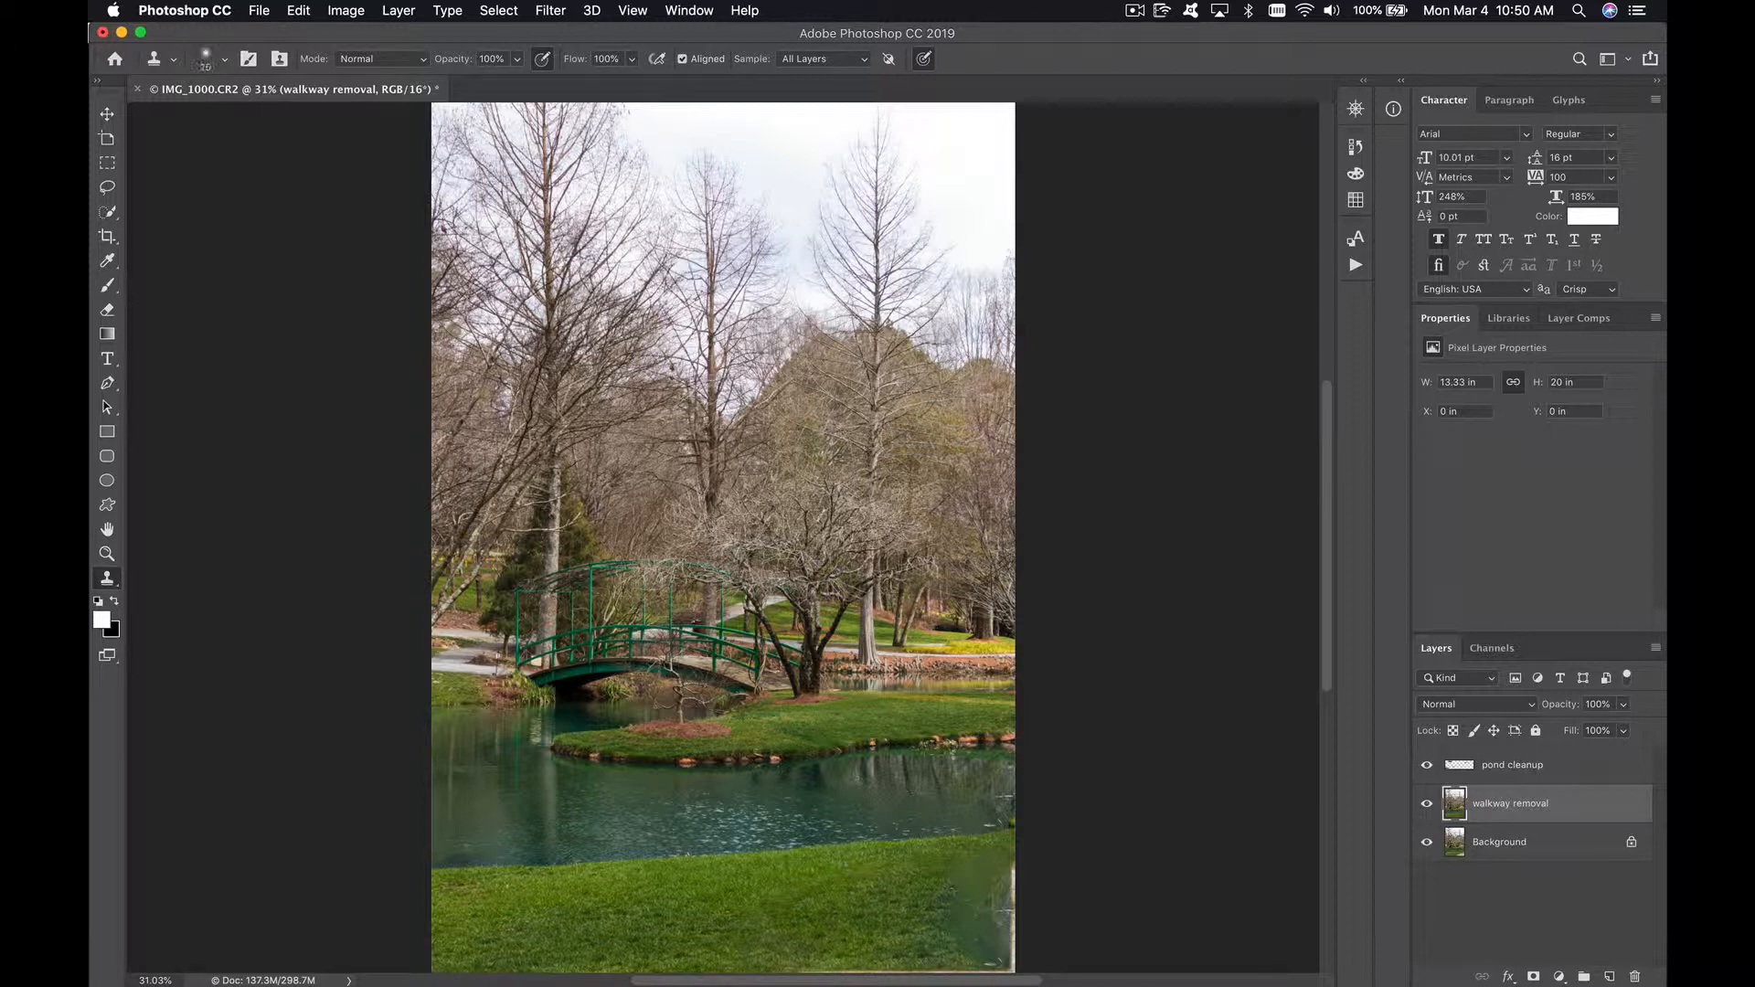
{"action": "key", "text": "bracketright"}
{"action": "key", "text": "bracketright"}
{"action": "key", "text": "bracketright"}
{"action": "key", "text": "bracketright"}
{"action": "left_click", "coordinate": [855, 904], "text": "alt"}
{"action": "mouse_move", "coordinate": [960, 872]}
{"action": "left_mouse_down"}
{"action": "mouse_move", "coordinate": [1005, 865]}
{"action": "mouse_move", "coordinate": [952, 906]}
{"action": "left_mouse_up"}
{"action": "left_click", "coordinate": [883, 910], "text": "alt"}
{"action": "mouse_move", "coordinate": [944, 921]}
{"action": "left_mouse_down"}
{"action": "mouse_move", "coordinate": [1011, 922]}
{"action": "mouse_move", "coordinate": [1012, 877]}
{"action": "mouse_move", "coordinate": [1008, 919]}
{"action": "mouse_move", "coordinate": [964, 946]}
{"action": "mouse_move", "coordinate": [1013, 939]}
{"action": "mouse_move", "coordinate": [1002, 968]}
{"action": "mouse_move", "coordinate": [791, 968]}
{"action": "left_mouse_up"}
{"action": "left_click", "coordinate": [946, 884], "text": "alt"}
{"action": "left_click", "coordinate": [877, 913], "text": "alt"}
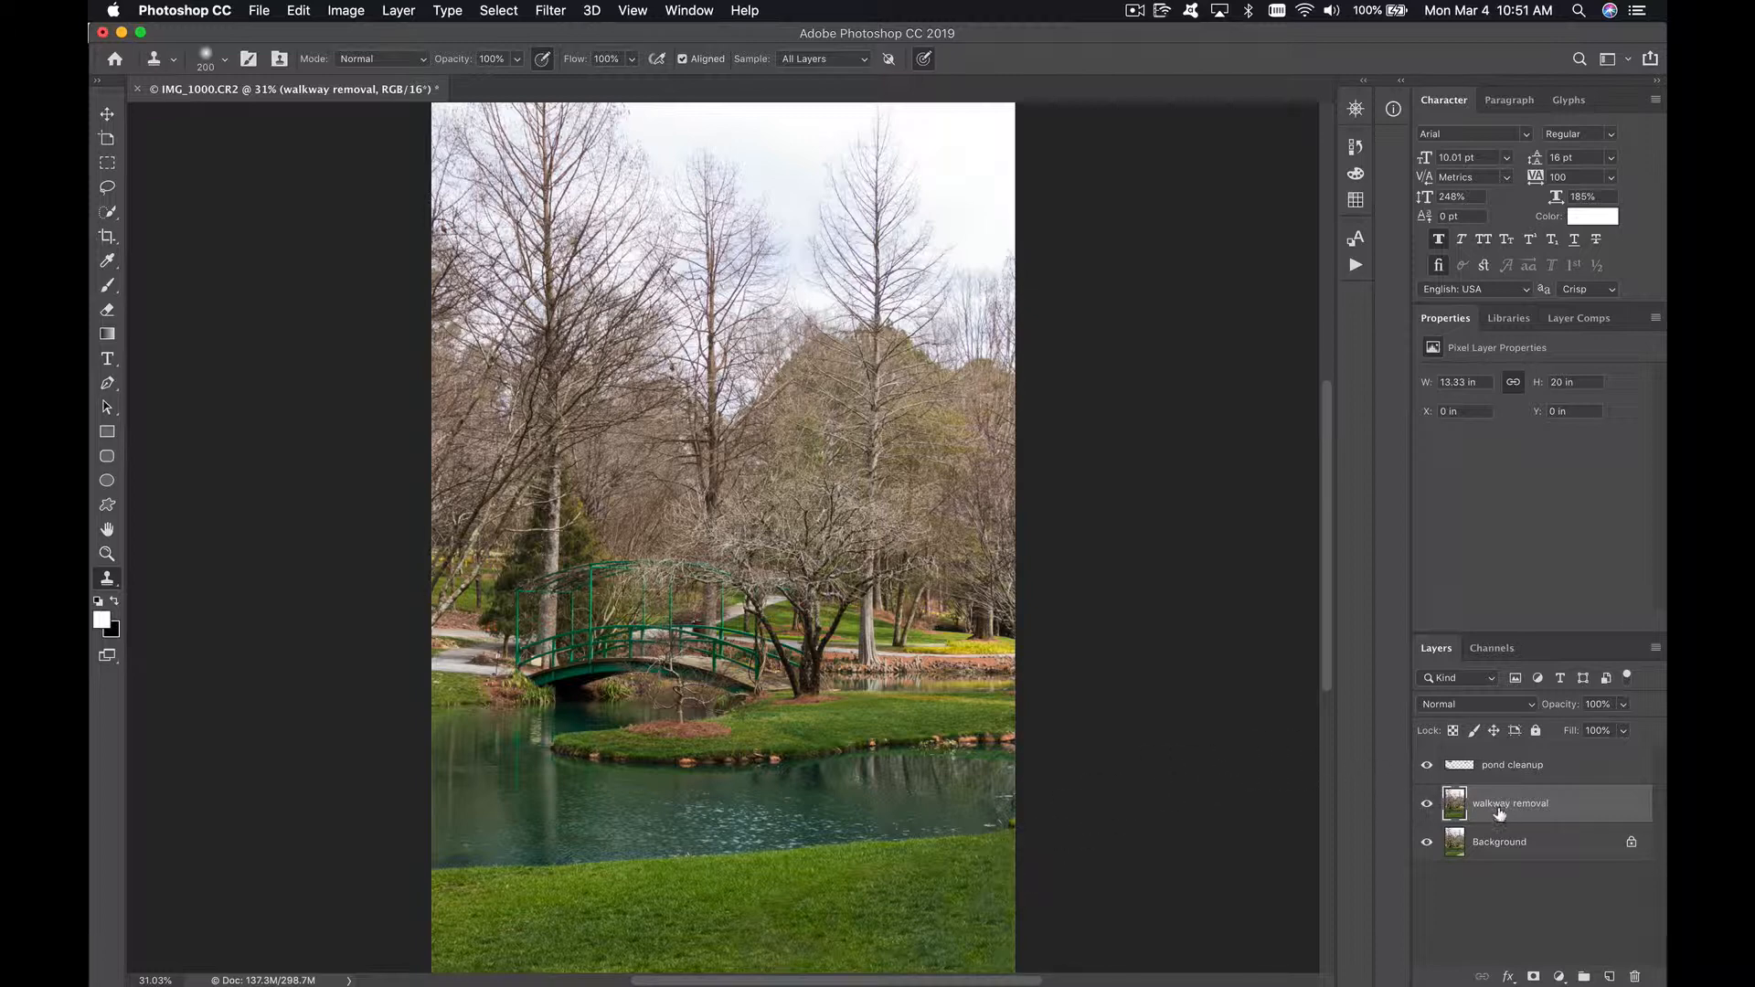
{"action": "left_click", "coordinate": [1427, 804]}
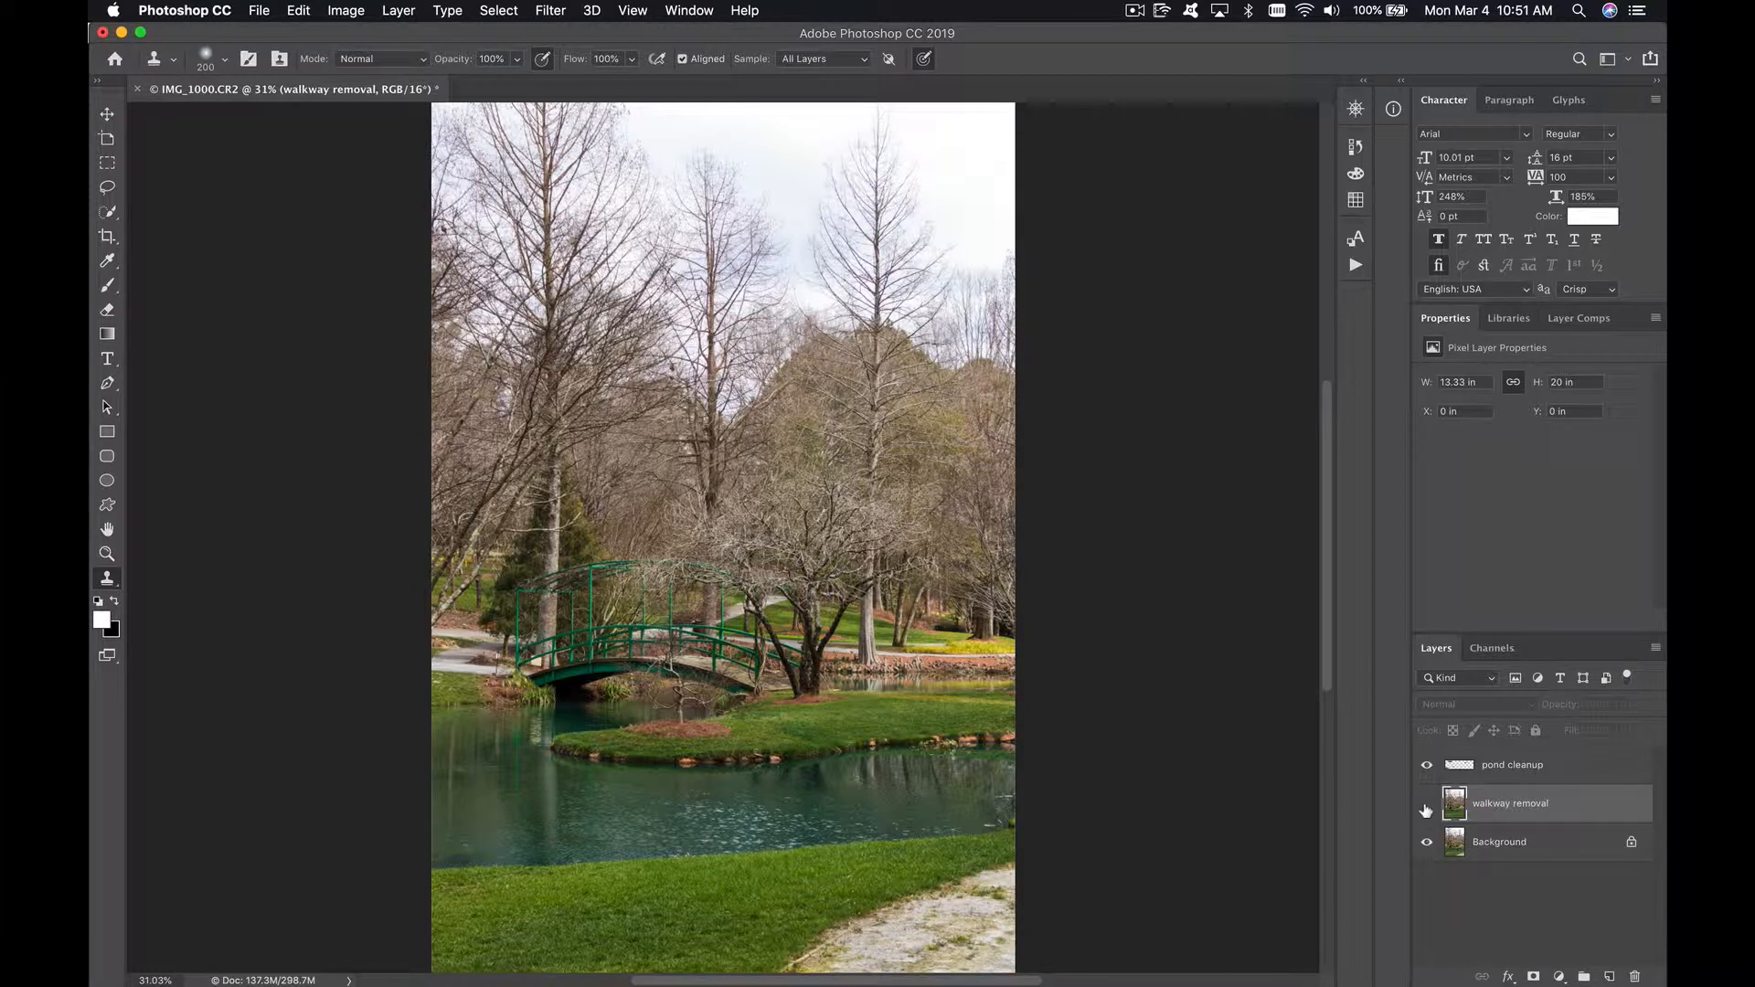
{"action": "left_click", "coordinate": [1426, 806]}
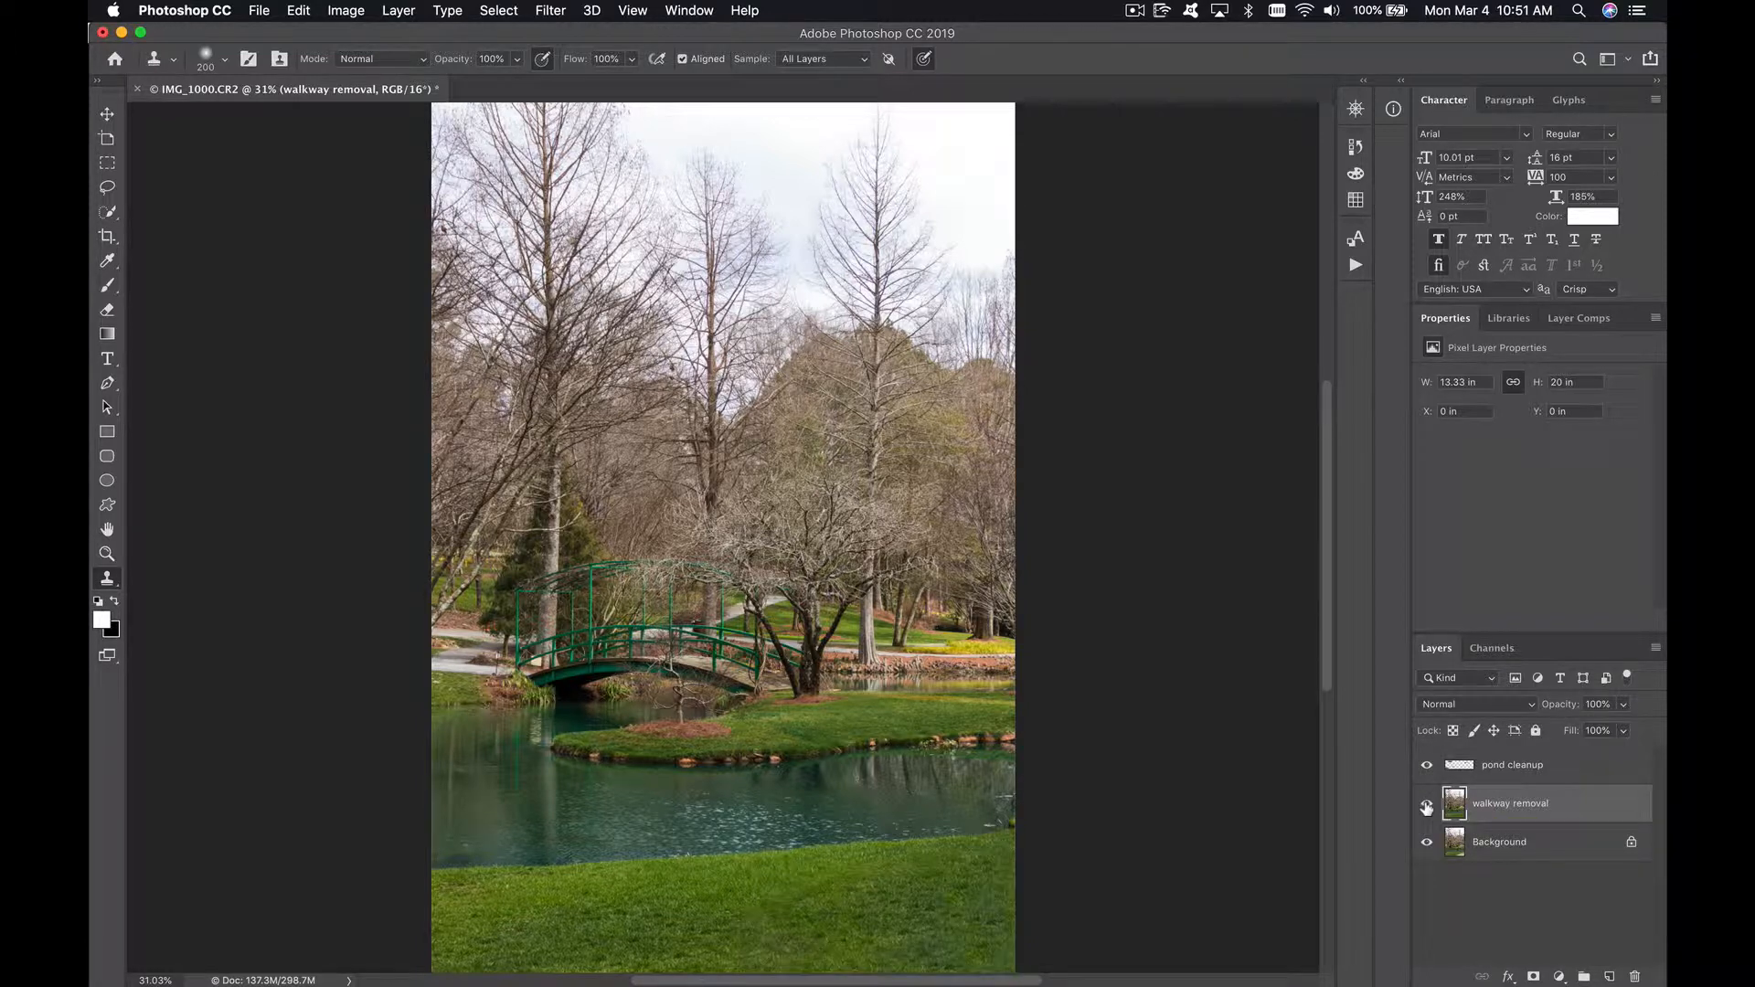